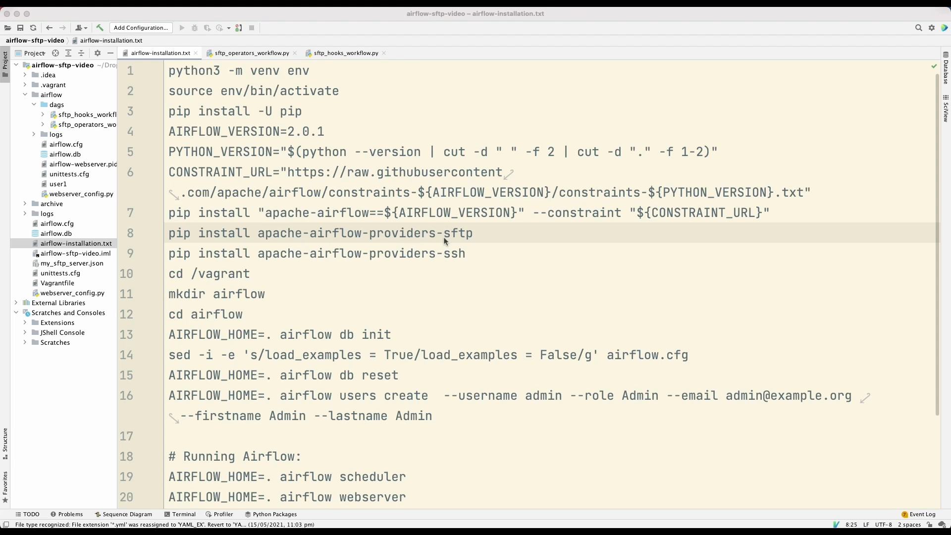
- Highlight the ssh and sftp provider pip install lines, then move to the sftp_operators_workflow file
drag(467, 253, 169, 254)
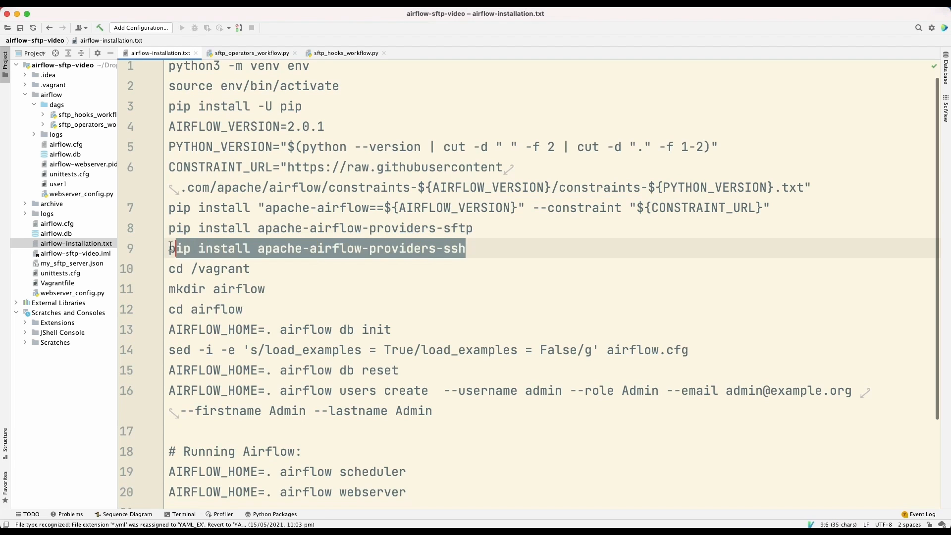
key(shift+Up)
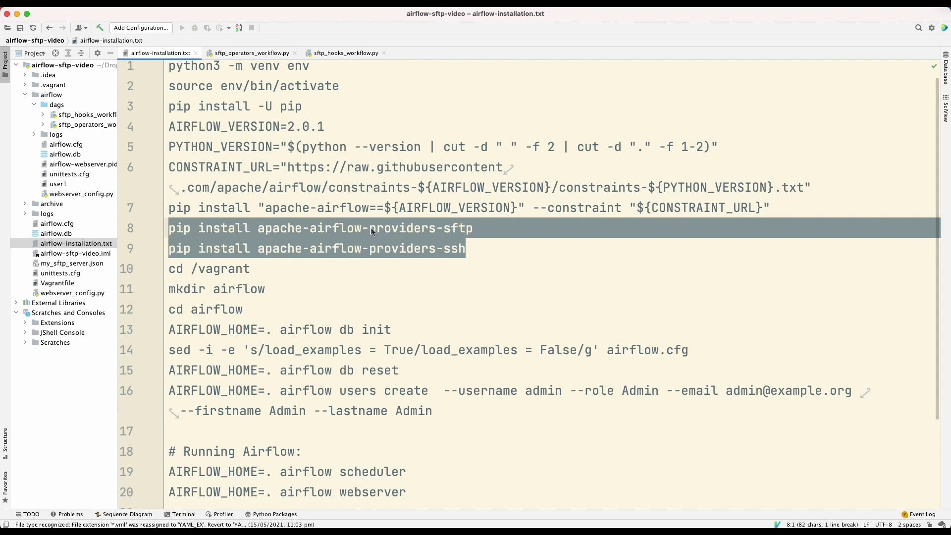
scroll(372, 230, down, 1)
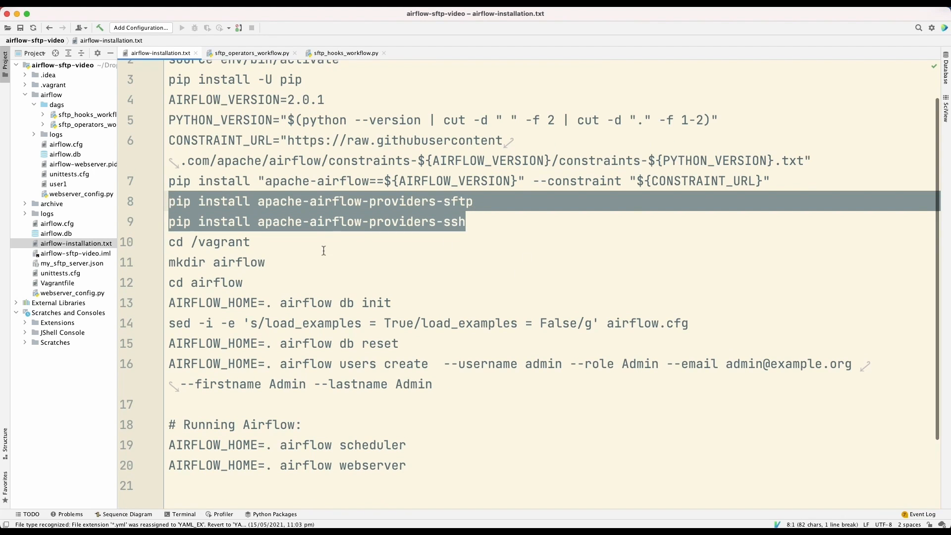
click(424, 280)
scroll(424, 281, down, 2)
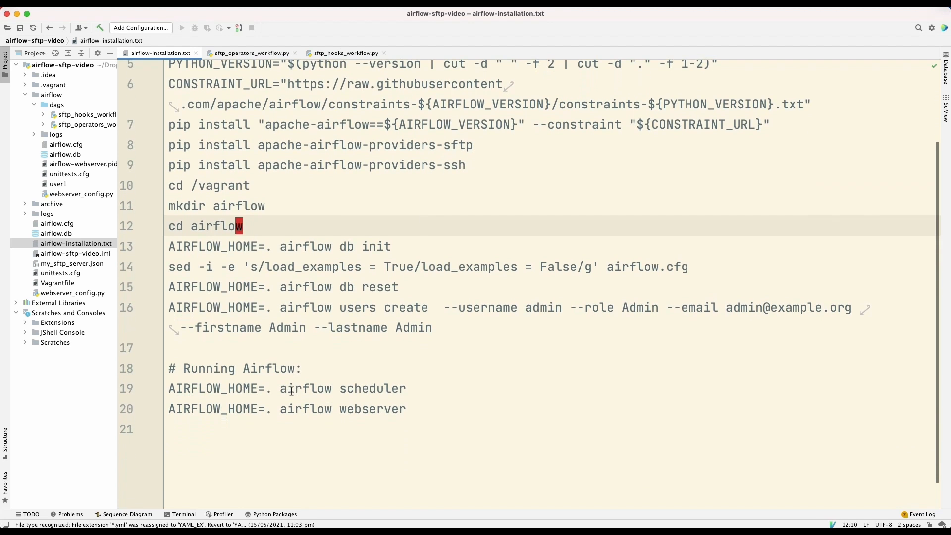
key(ctrl+Tab)
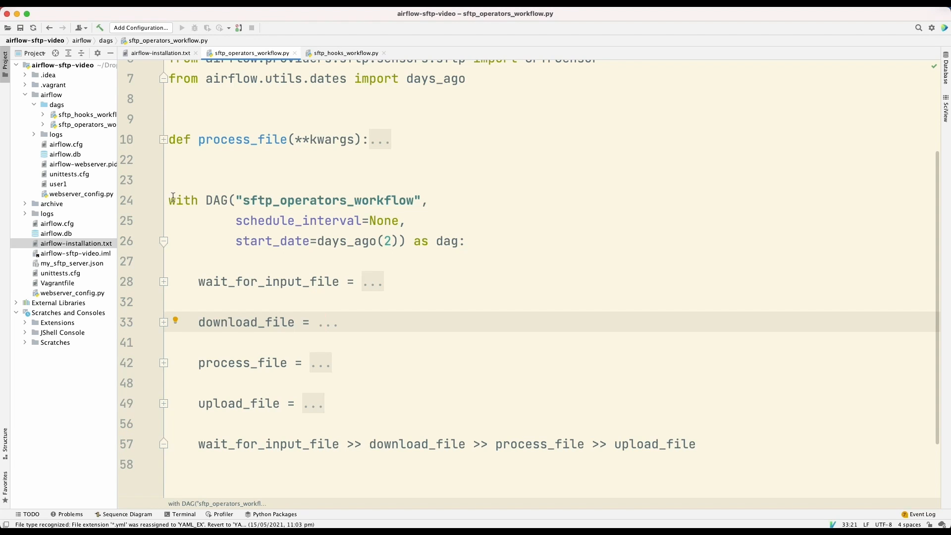
- Highlight the DAG definition header and the task definitions inside it, keeping upload_file folded
drag(169, 200, 468, 240)
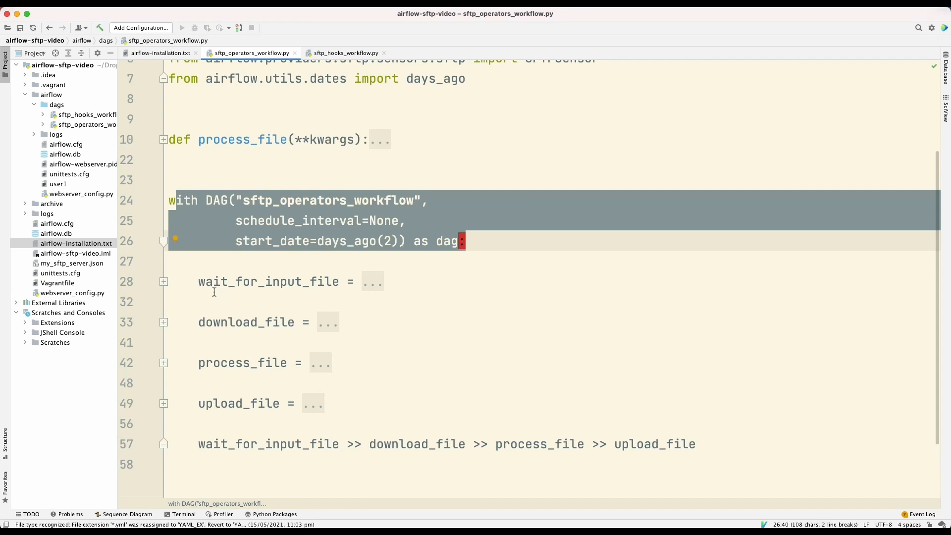
drag(193, 281, 335, 404)
click(312, 403)
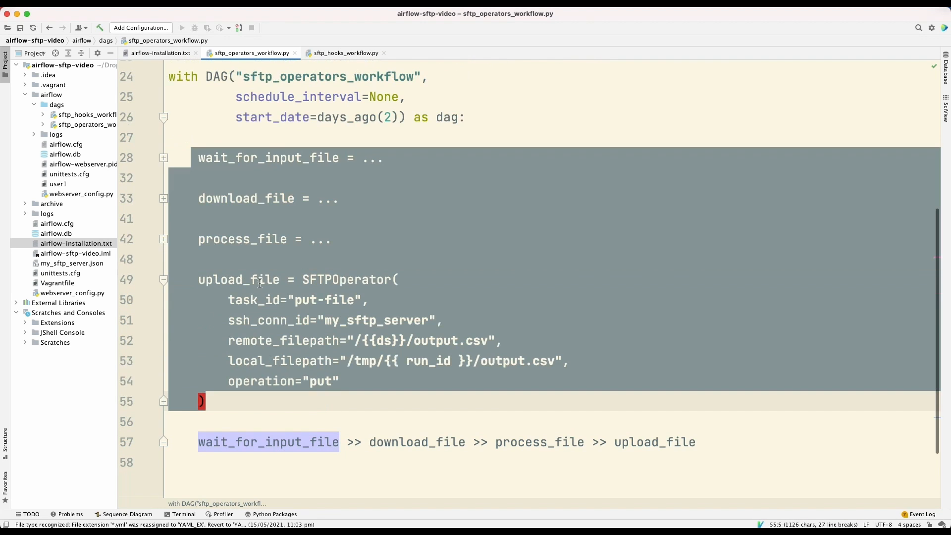
click(163, 280)
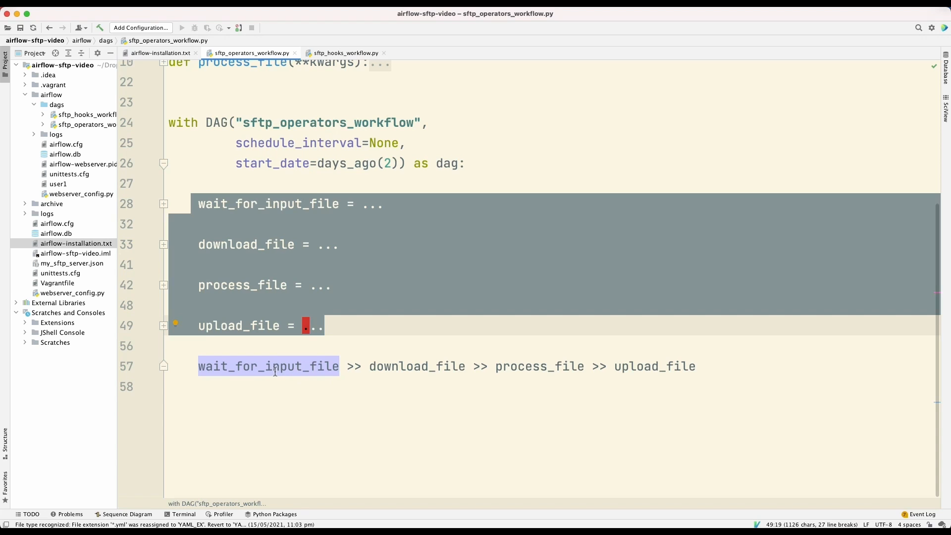
- Walk the dependency chain, highlighting the >> operator, wait_for_input_file and download_file
click(320, 367)
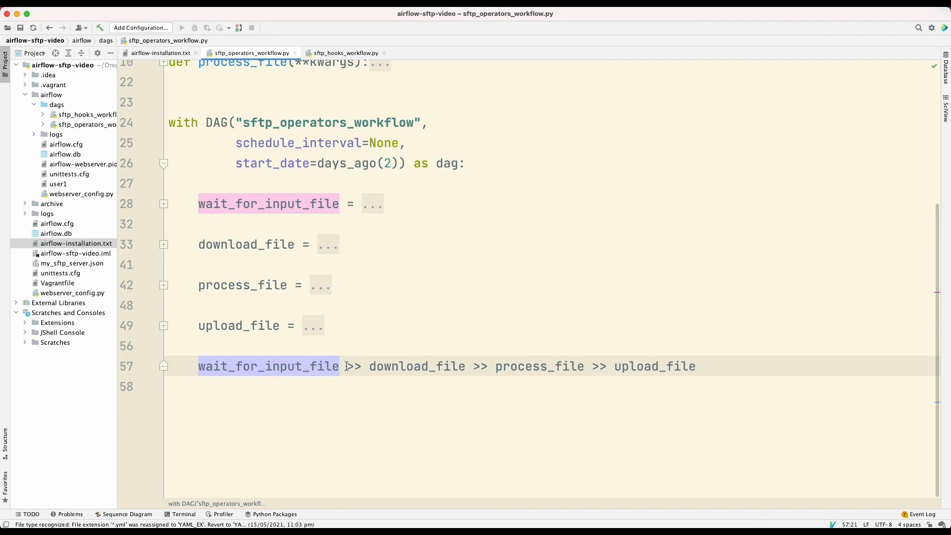
click(344, 366)
drag(347, 366, 361, 367)
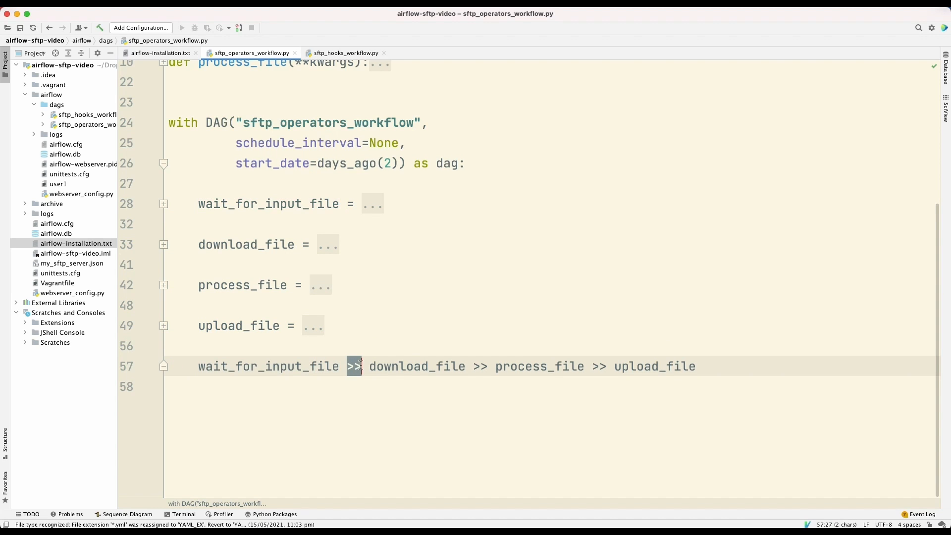
click(256, 367)
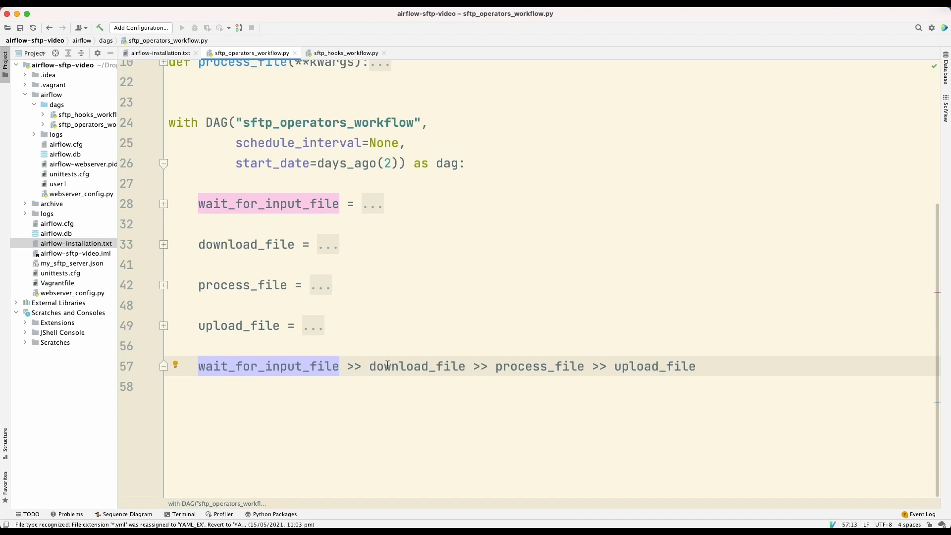
double_click(414, 366)
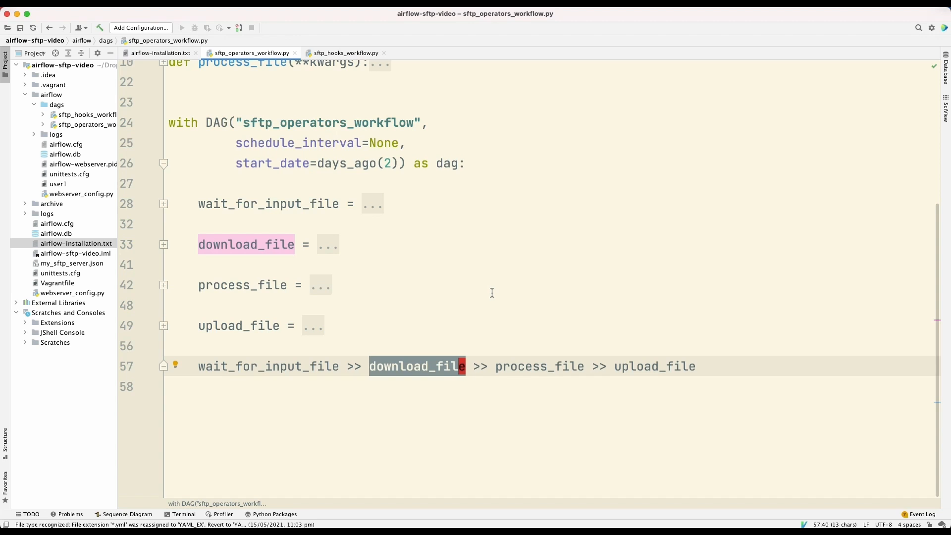
click(163, 245)
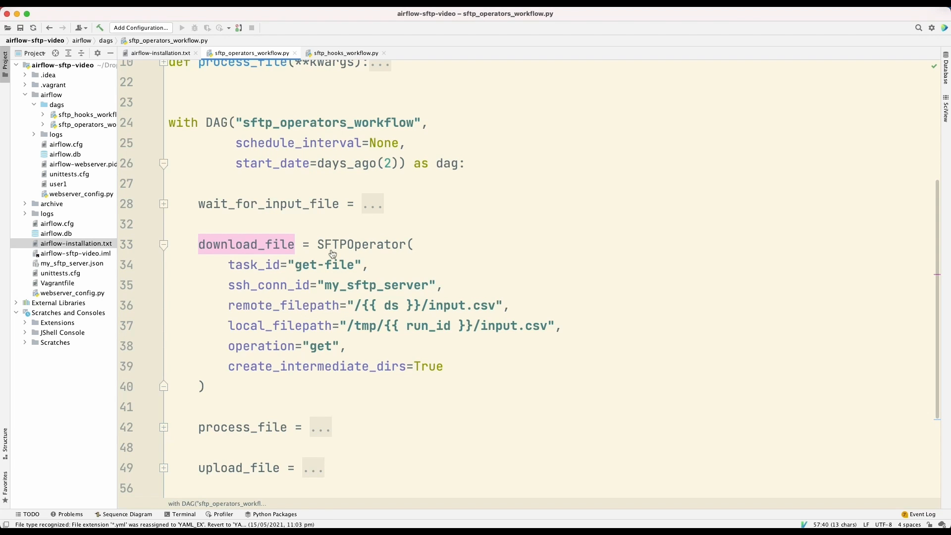
click(362, 264)
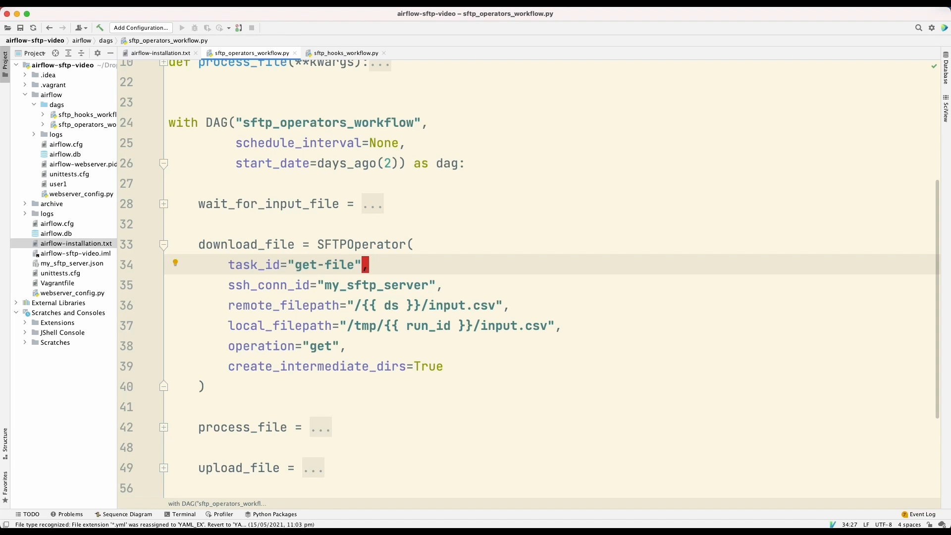
double_click(284, 285)
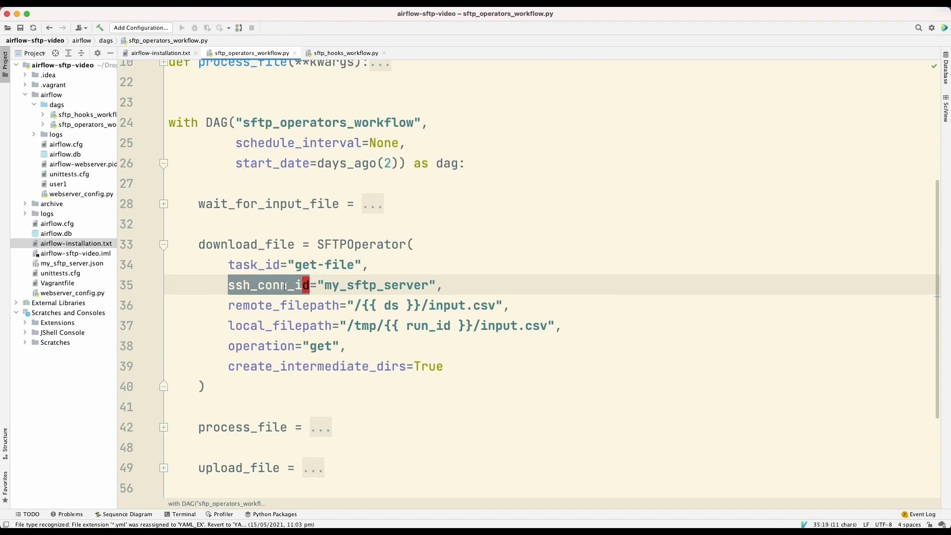
double_click(284, 305)
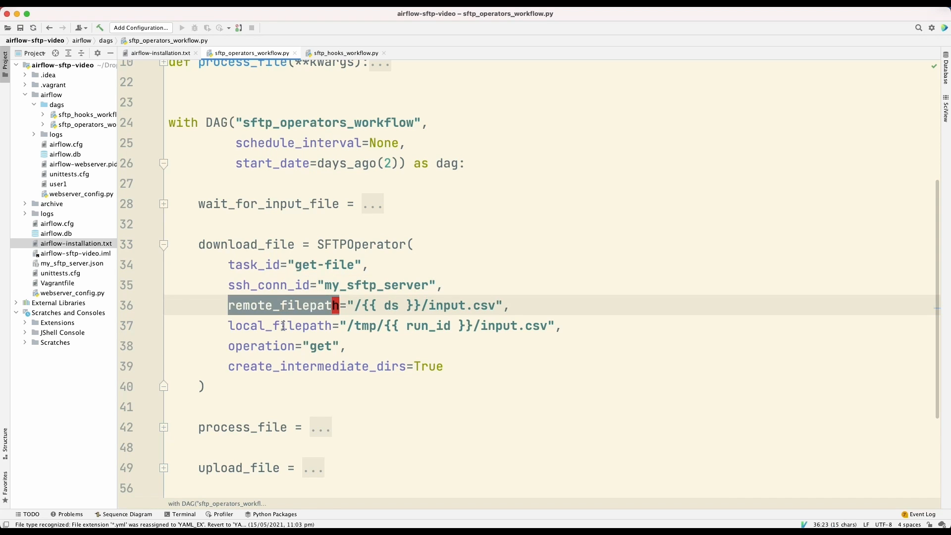
double_click(285, 325)
double_click(260, 345)
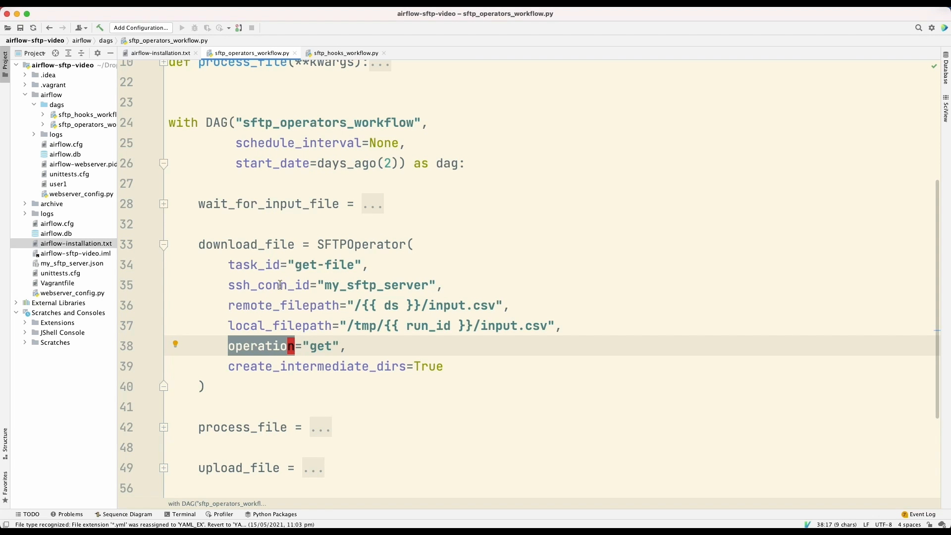
double_click(288, 284)
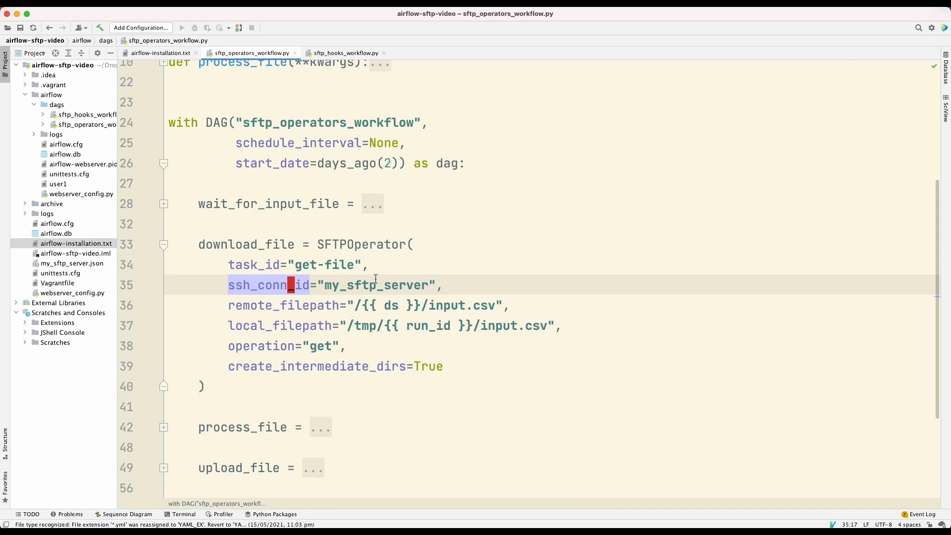
key(super+Tab)
- Open the my_sftp_server connection for editing from Admin > Connections
click(325, 66)
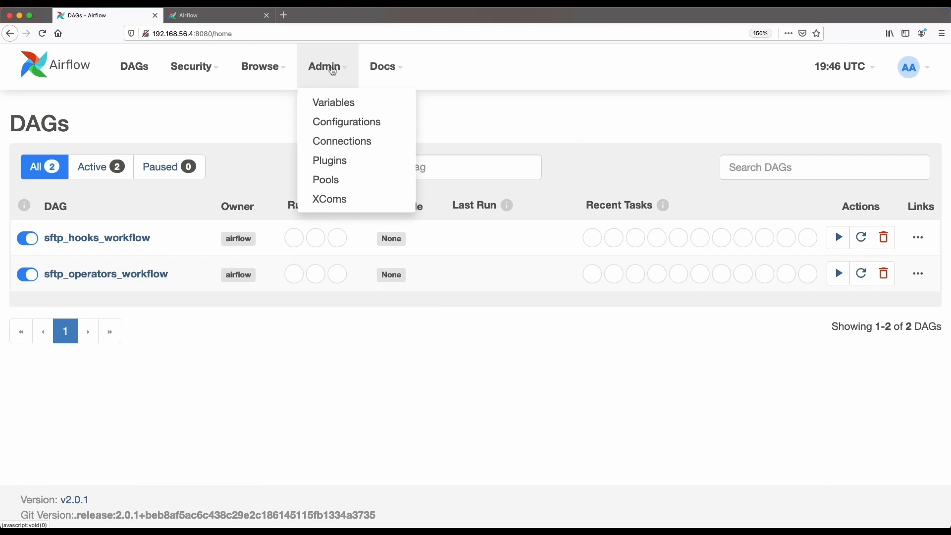
click(339, 141)
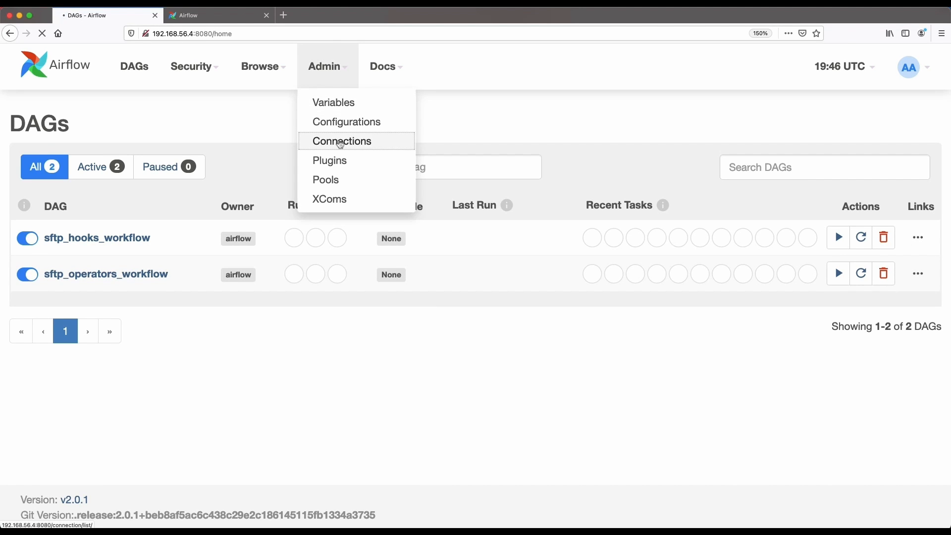
scroll(392, 252, down, 4)
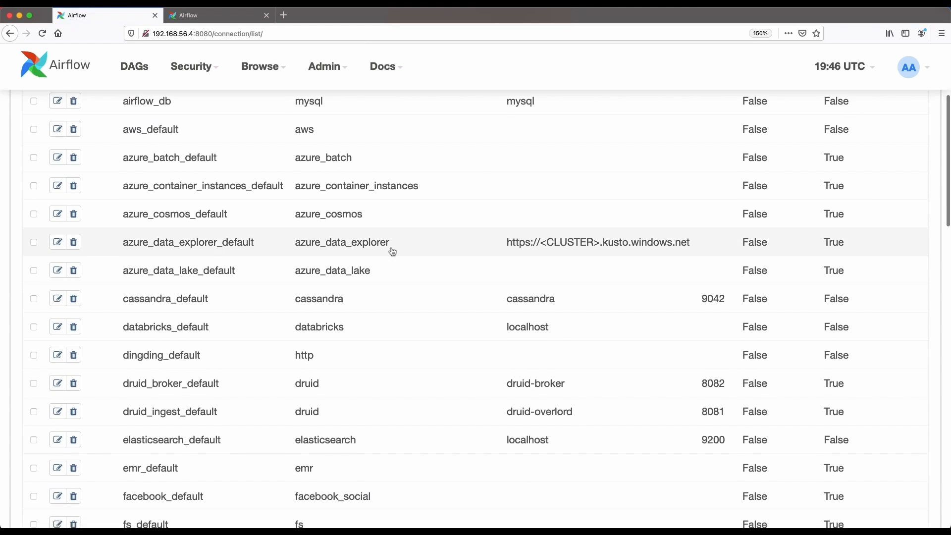
scroll(392, 251, down, 6)
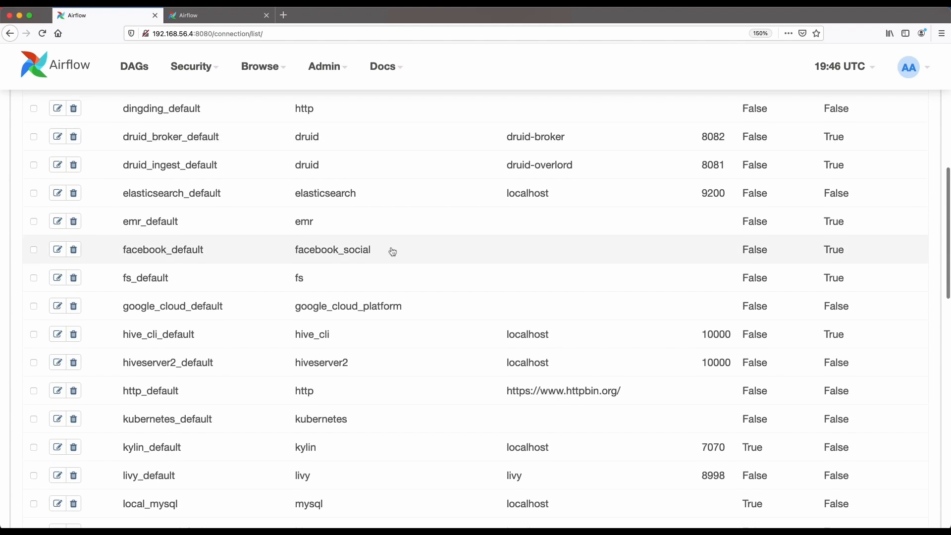
scroll(392, 252, down, 4)
scroll(392, 252, down, 3)
scroll(297, 298, down, 3)
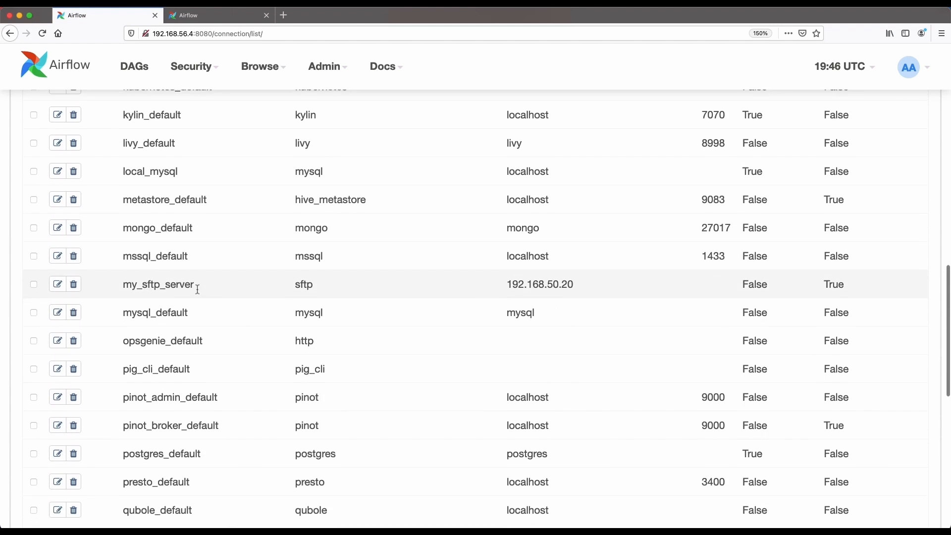
click(58, 283)
scroll(344, 288, down, 3)
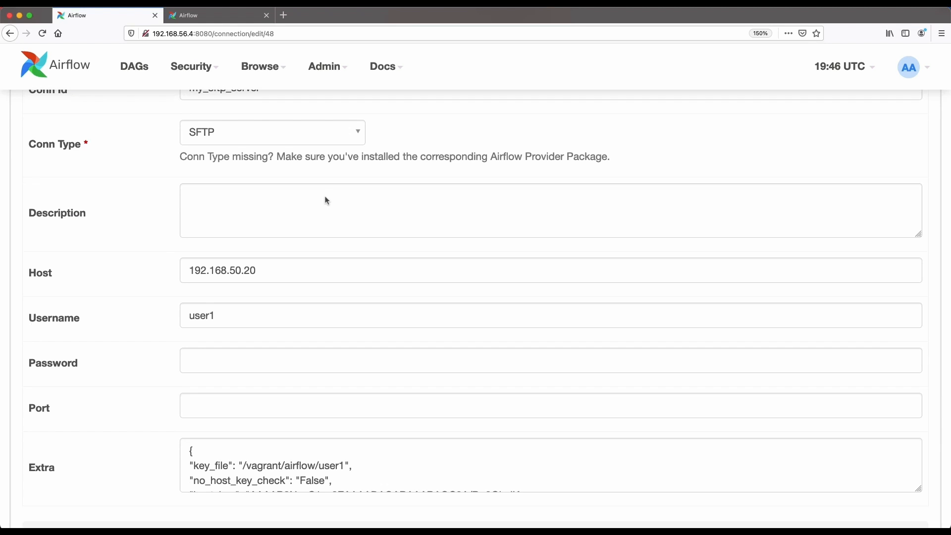
scroll(325, 196, down, 2)
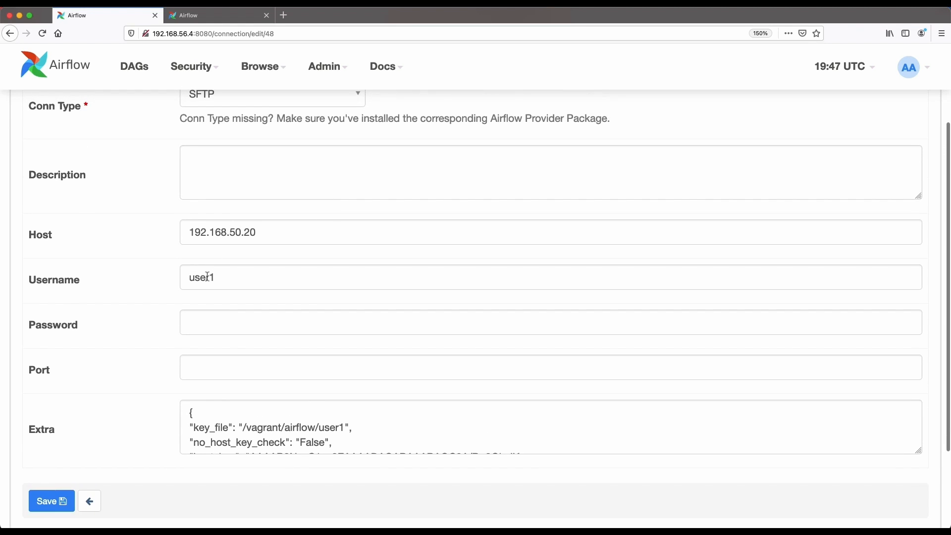
scroll(314, 315, down, 1)
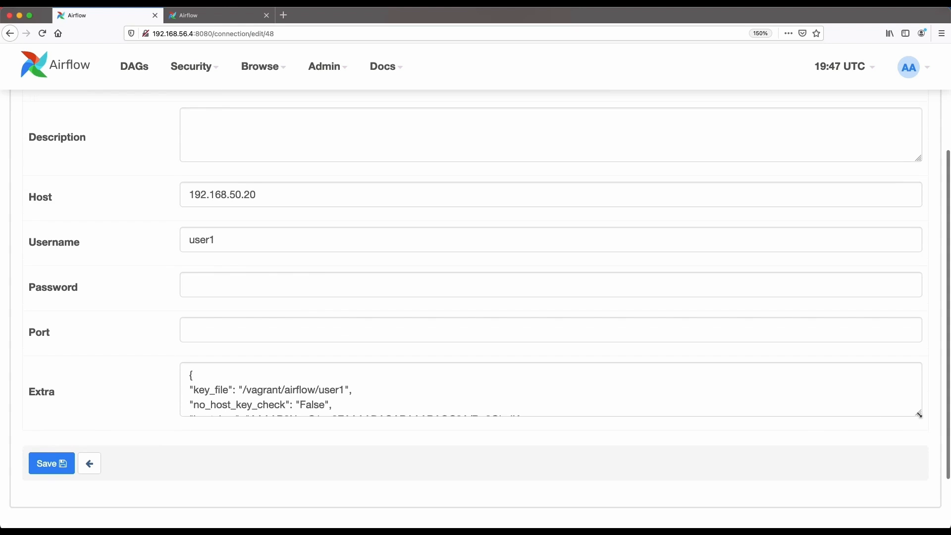
- Enlarge the Extra field and highlight its key_file and host_key entries
drag(918, 449, 932, 492)
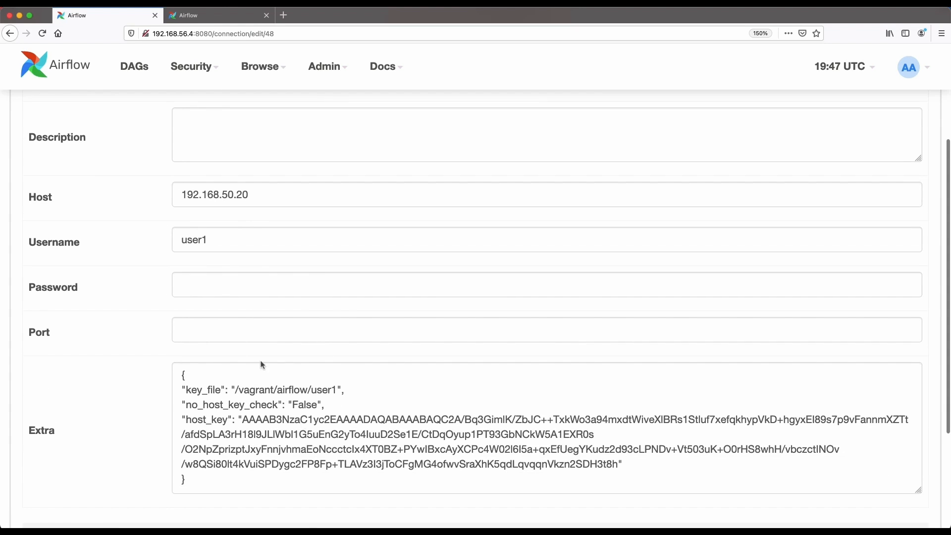
triple_click(264, 394)
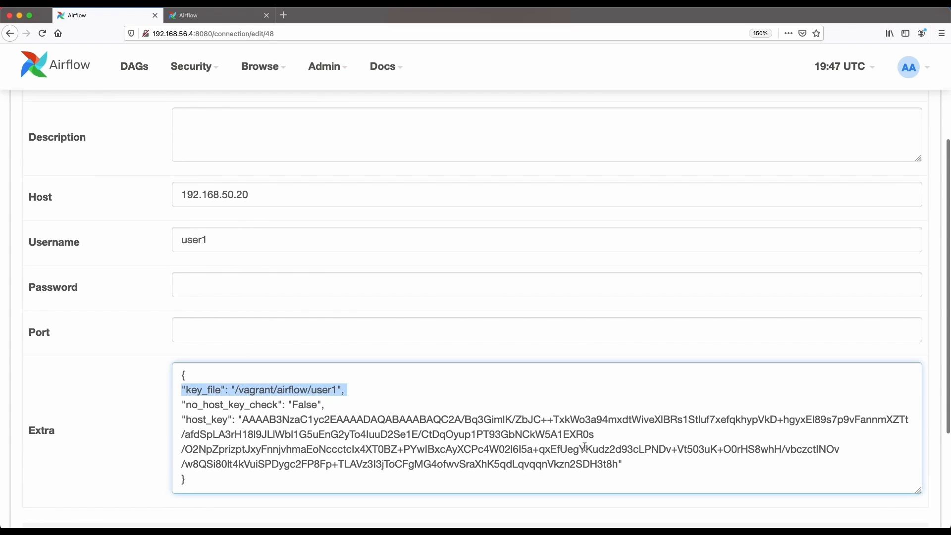
drag(624, 465, 151, 398)
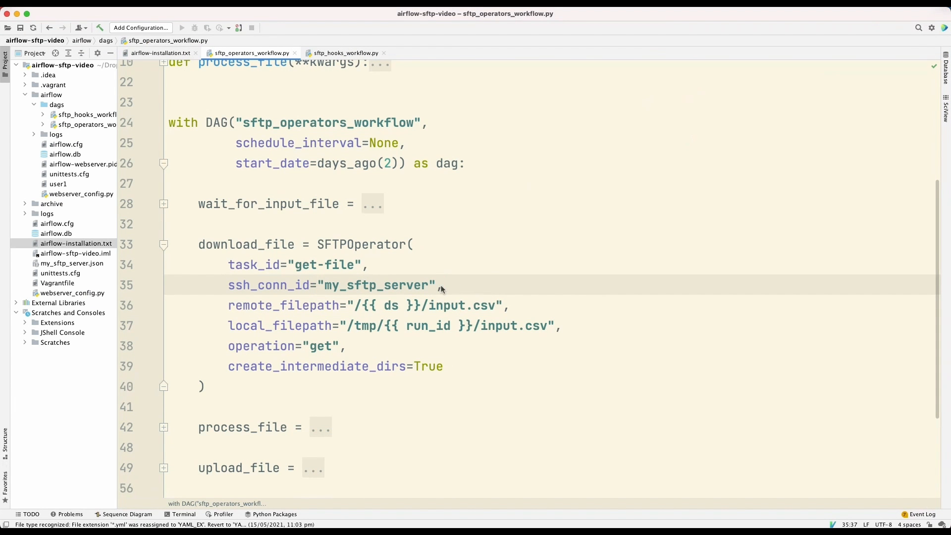
double_click(281, 305)
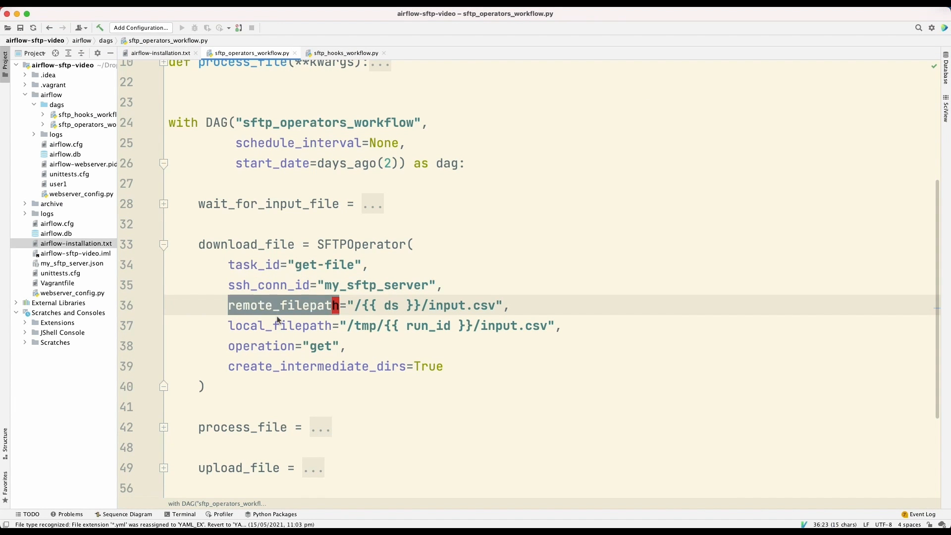
double_click(276, 324)
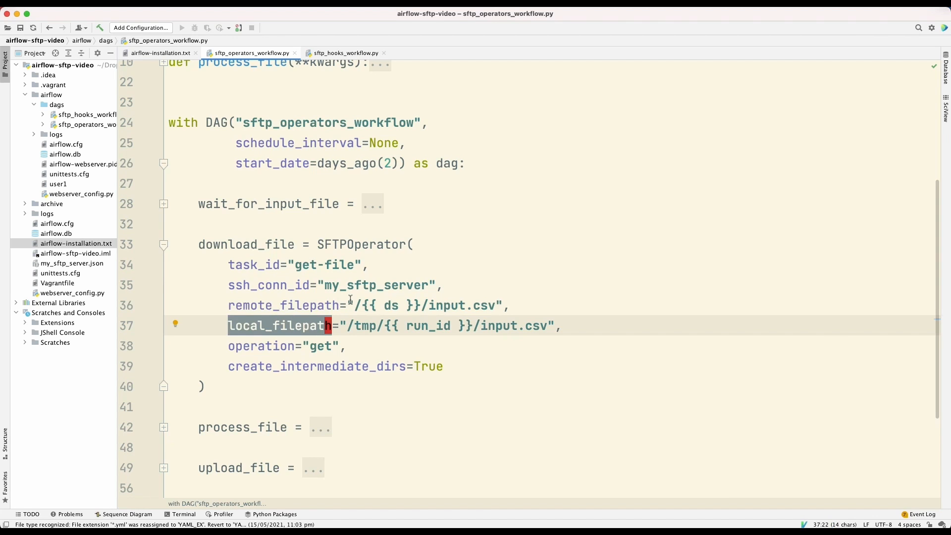
mouse_move(349, 305)
mouse_down()
mouse_move(511, 303)
mouse_move(453, 312)
mouse_up()
mouse_move(343, 325)
mouse_down()
mouse_move(561, 325)
mouse_move(551, 325)
mouse_up()
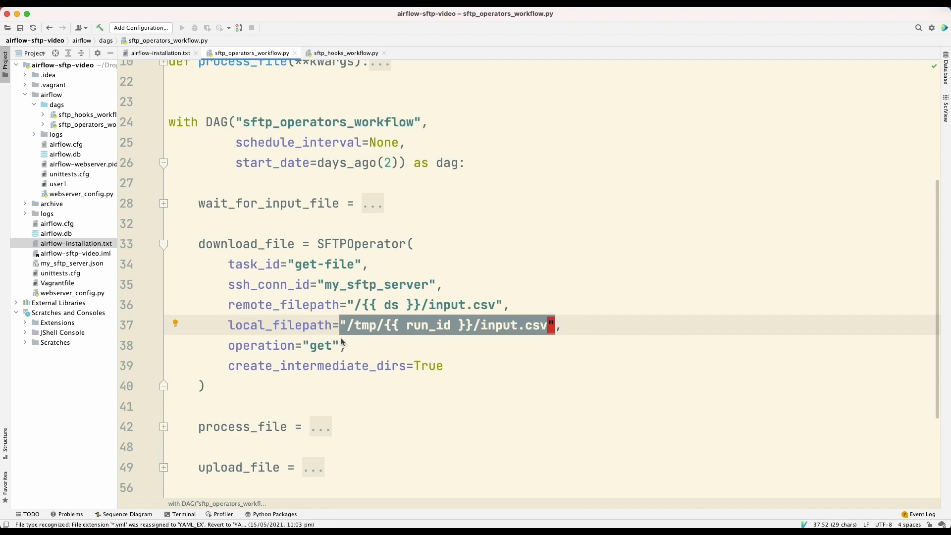
click(306, 344)
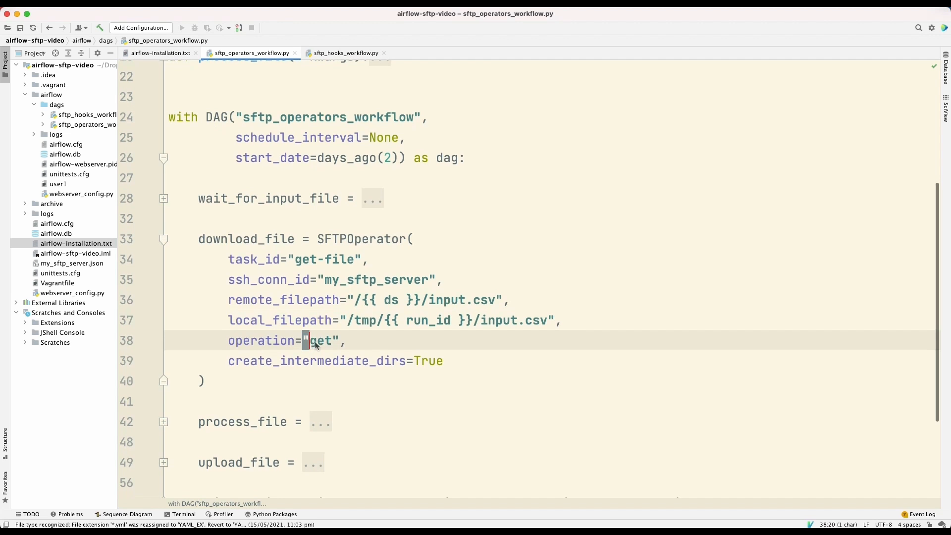
drag(305, 340, 347, 341)
click(511, 299)
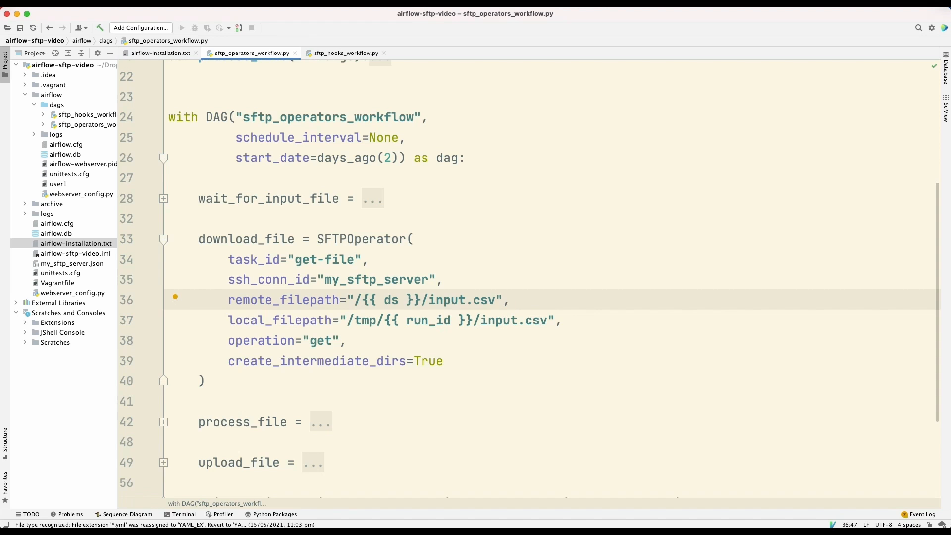
double_click(366, 299)
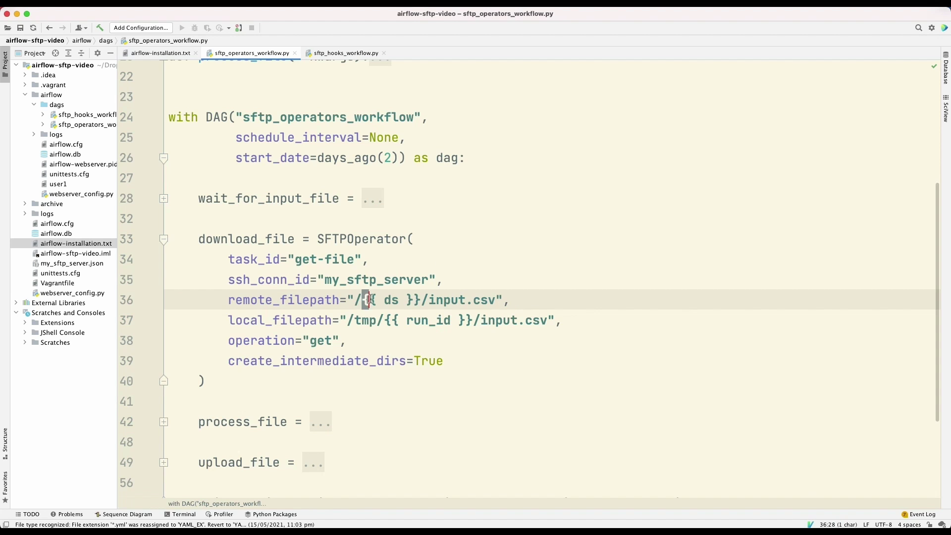
double_click(413, 299)
click(446, 299)
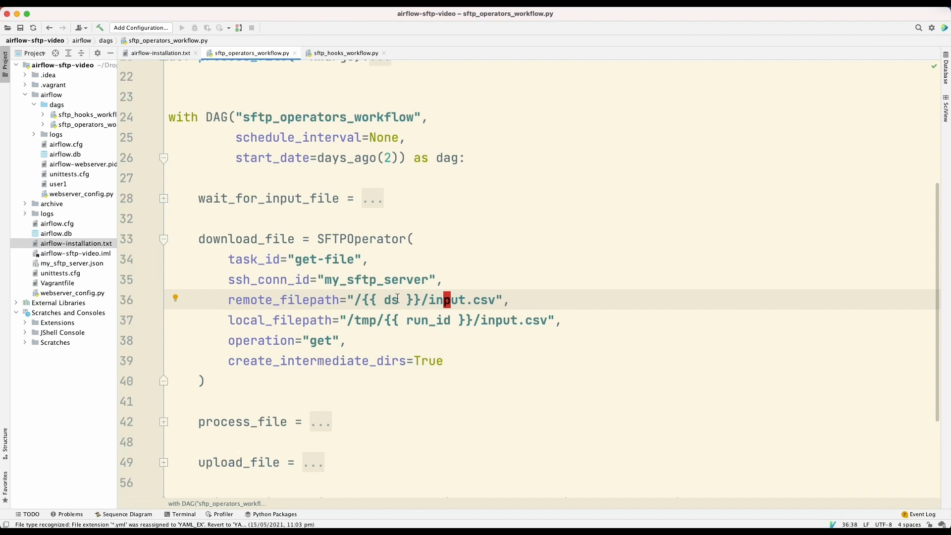
- Visit the Airflow macros reference to point out the ds default variable, then return to the DAG code
key(super+Tab)
scroll(429, 261, up, 5)
scroll(428, 261, up, 5)
scroll(428, 260, up, 5)
scroll(429, 260, up, 5)
scroll(429, 261, up, 3)
click(213, 228)
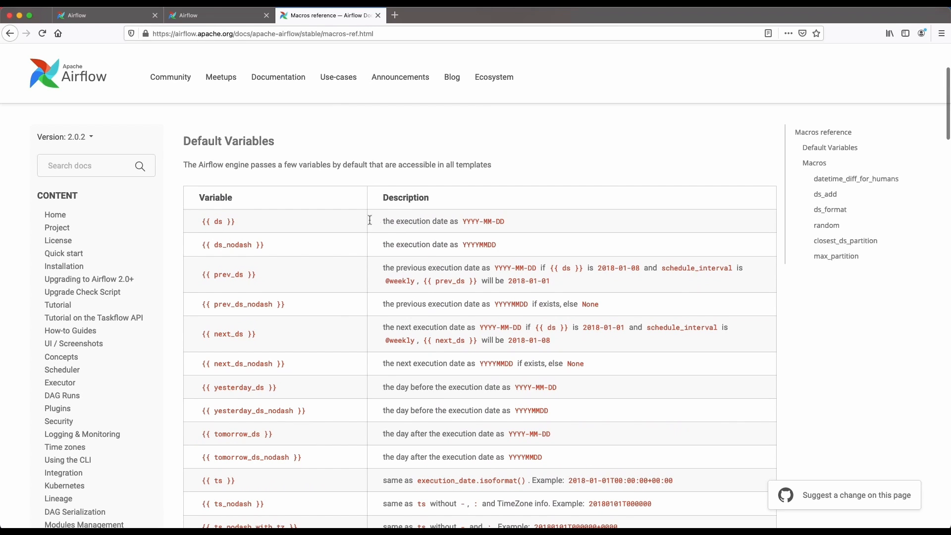
scroll(453, 220, down, 5)
scroll(445, 238, down, 5)
scroll(445, 239, down, 5)
scroll(442, 240, down, 5)
scroll(441, 240, down, 3)
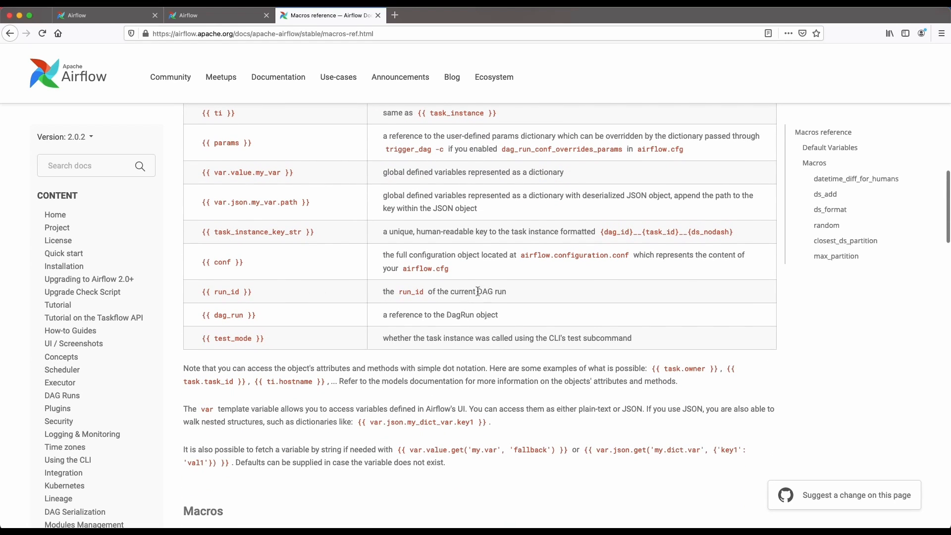
key(super+Tab)
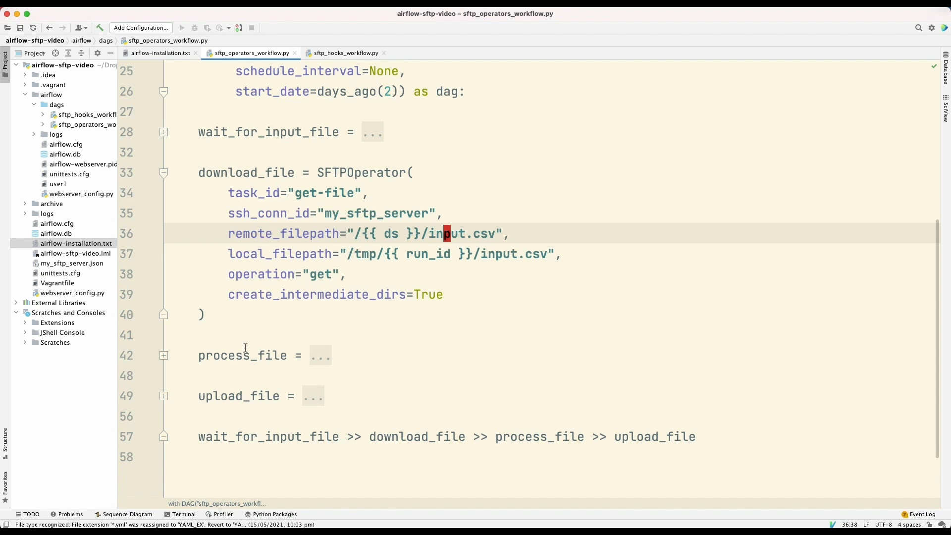
- Expand the process_file task and highlight its PythonOperator class and process_file callable
click(164, 355)
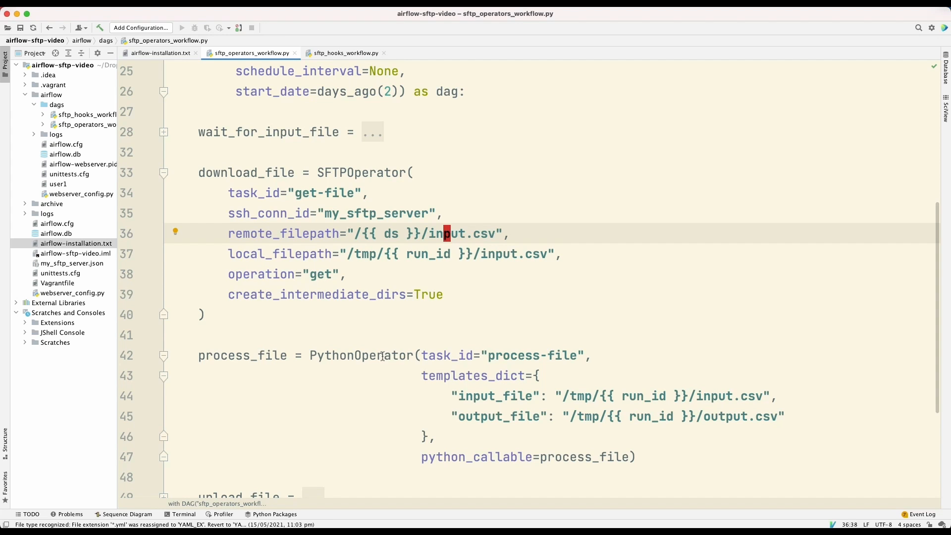
double_click(361, 355)
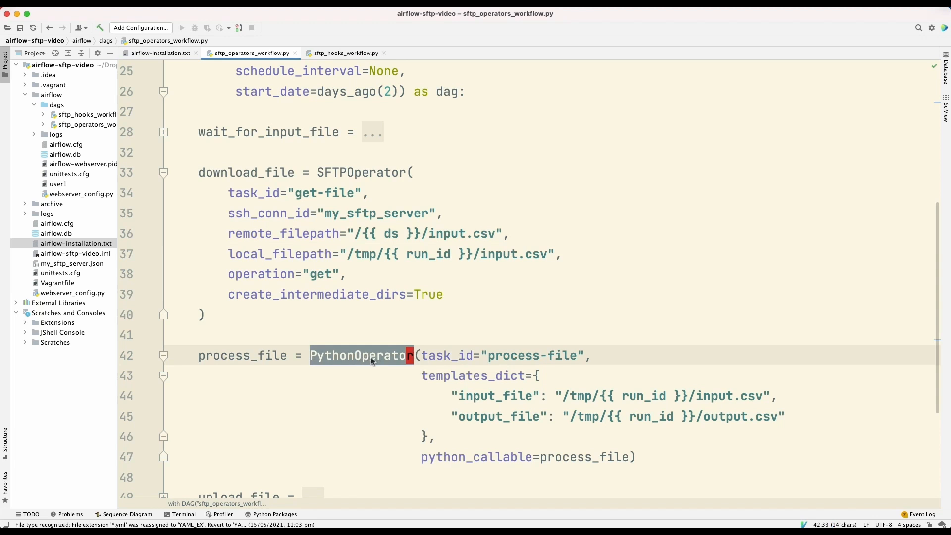
double_click(588, 457)
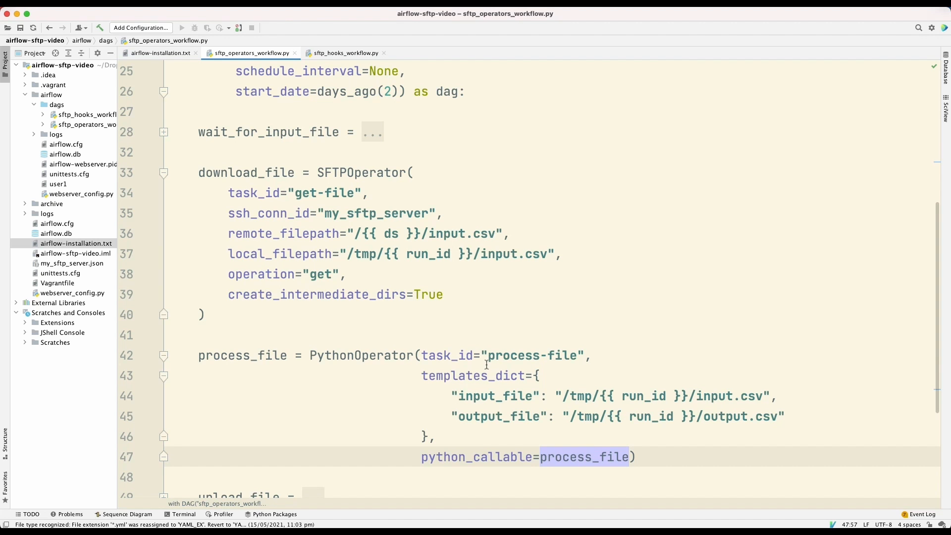
scroll(470, 319, up, 5)
scroll(471, 319, up, 3)
scroll(471, 319, up, 1)
- Expand the process_file function body and highlight the row.append("processed") line
click(162, 158)
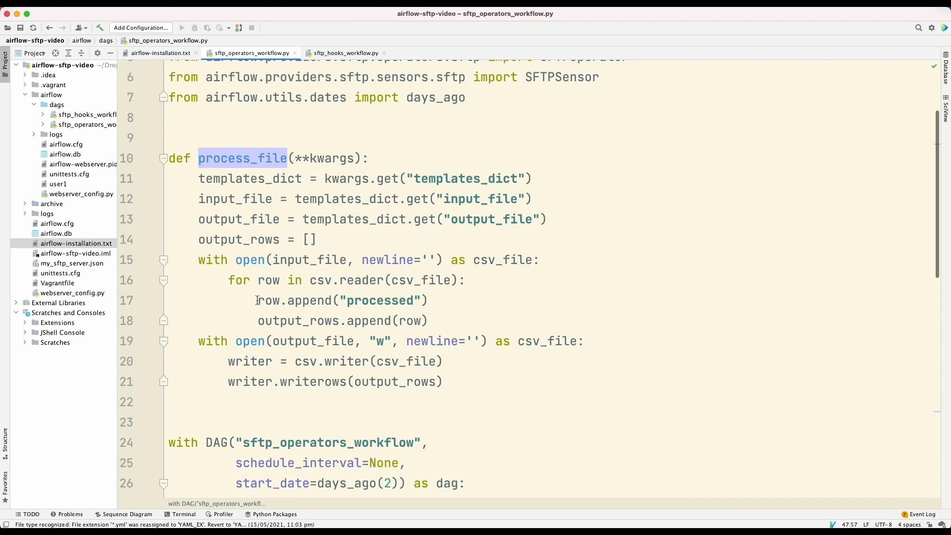
drag(258, 300, 431, 301)
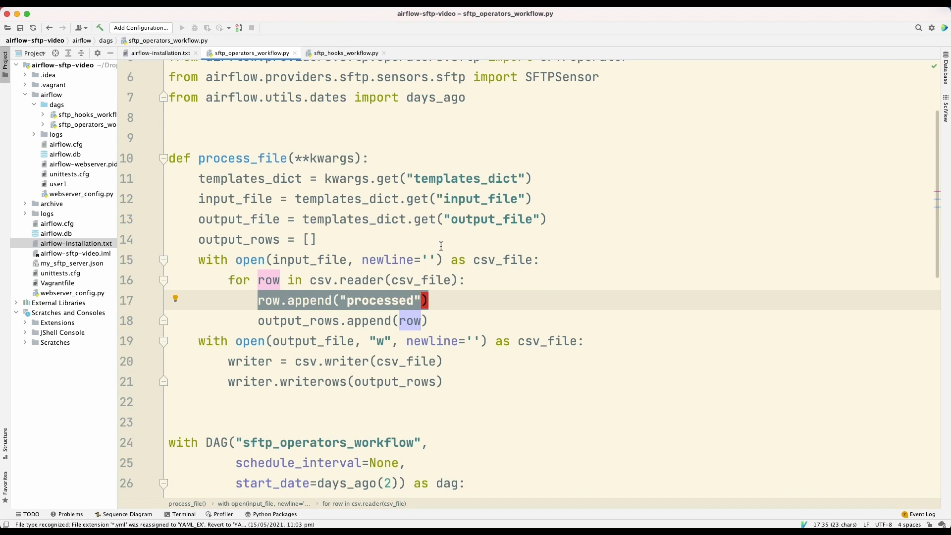
scroll(441, 246, down, 1)
scroll(440, 246, down, 5)
scroll(440, 246, down, 5)
scroll(440, 246, down, 5)
scroll(441, 246, down, 4)
scroll(441, 246, down, 4)
scroll(441, 246, down, 4)
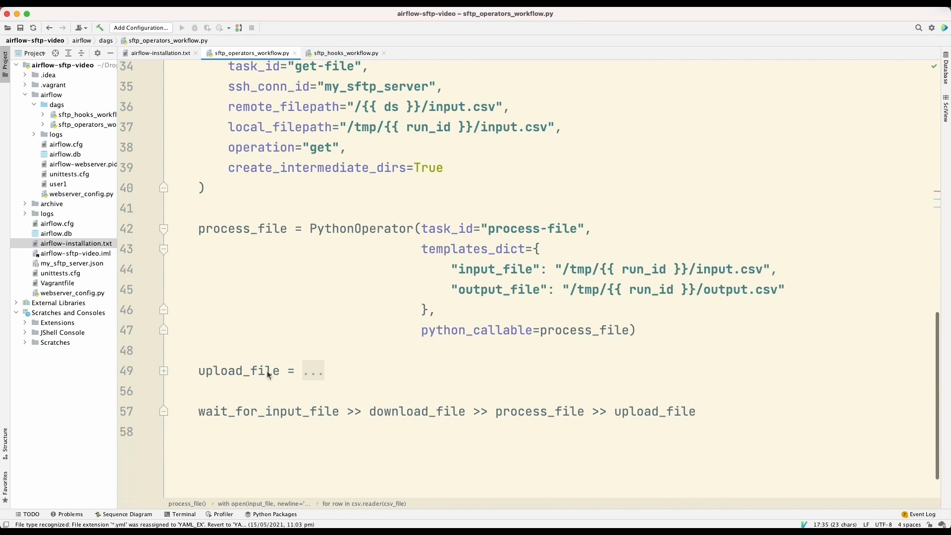
- Expand upload_file and compare the download task's get operation with the upload task's put
click(164, 371)
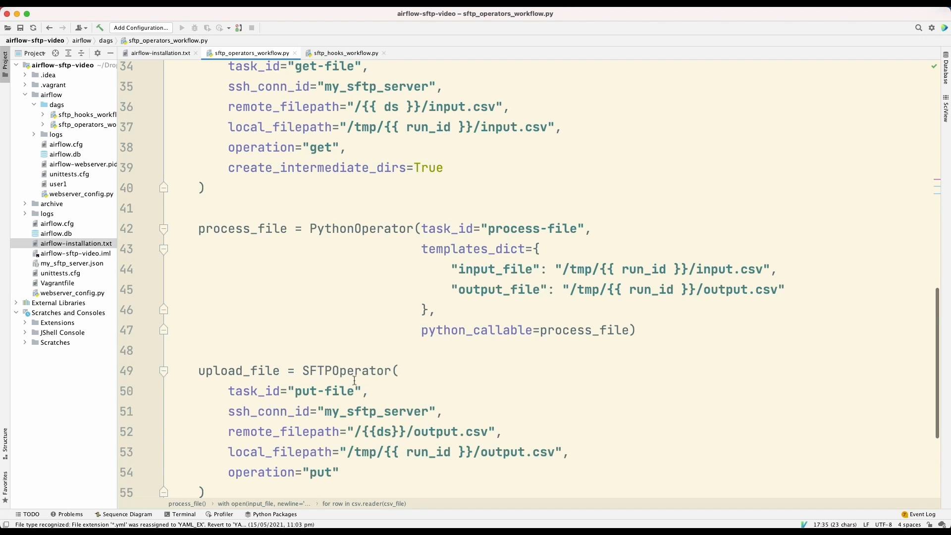
scroll(399, 362, down, 1)
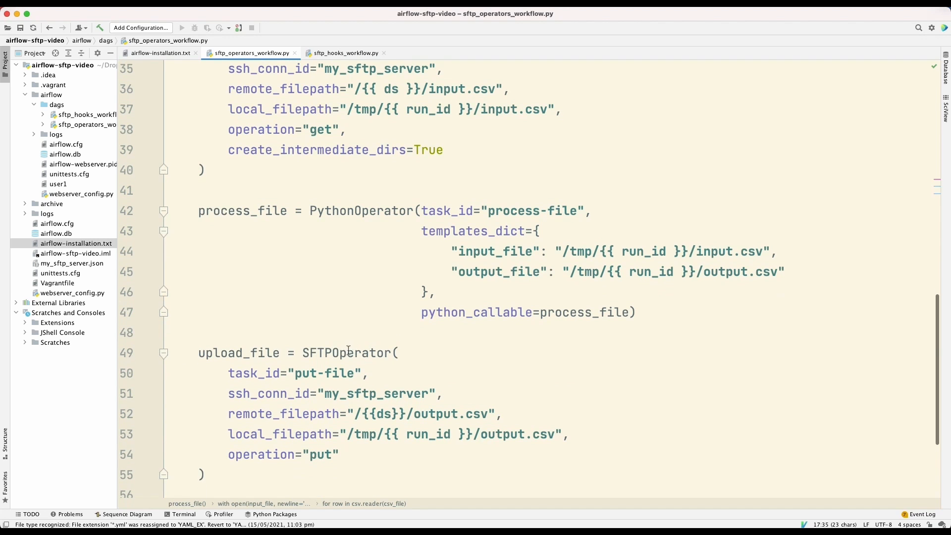
scroll(349, 347, down, 1)
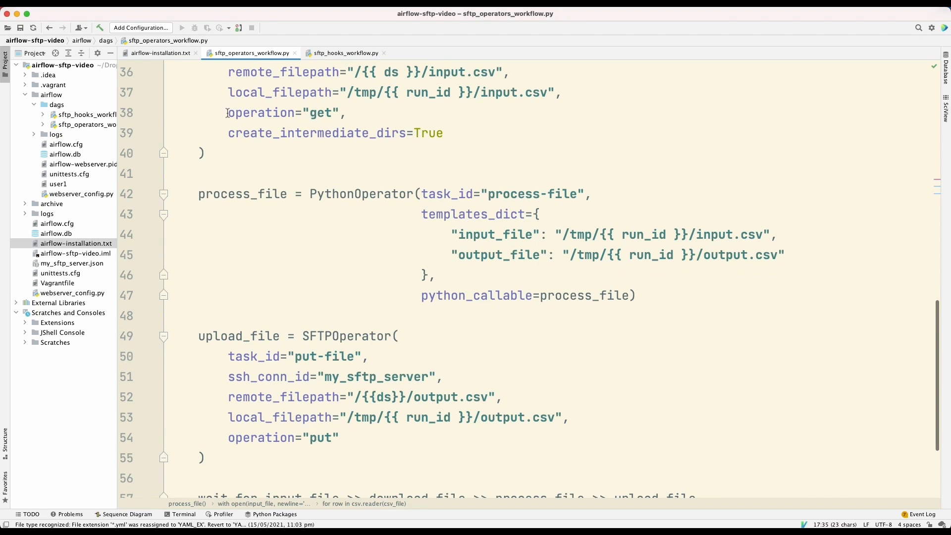
drag(228, 112, 346, 113)
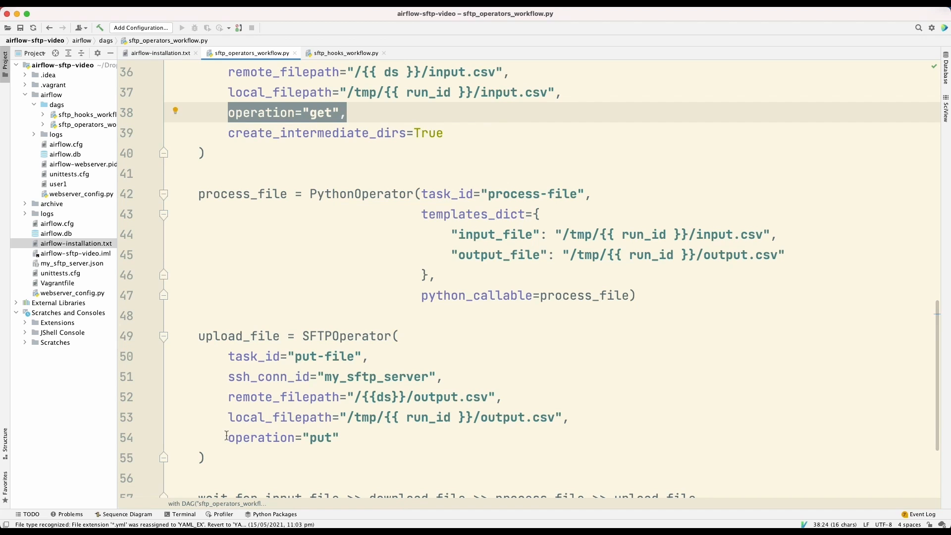
drag(228, 437, 340, 436)
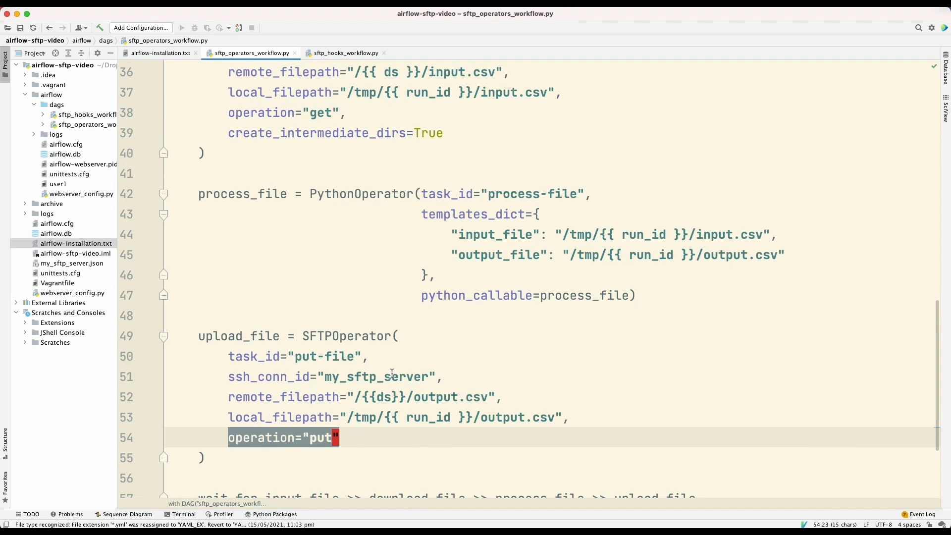
scroll(354, 437, down, 3)
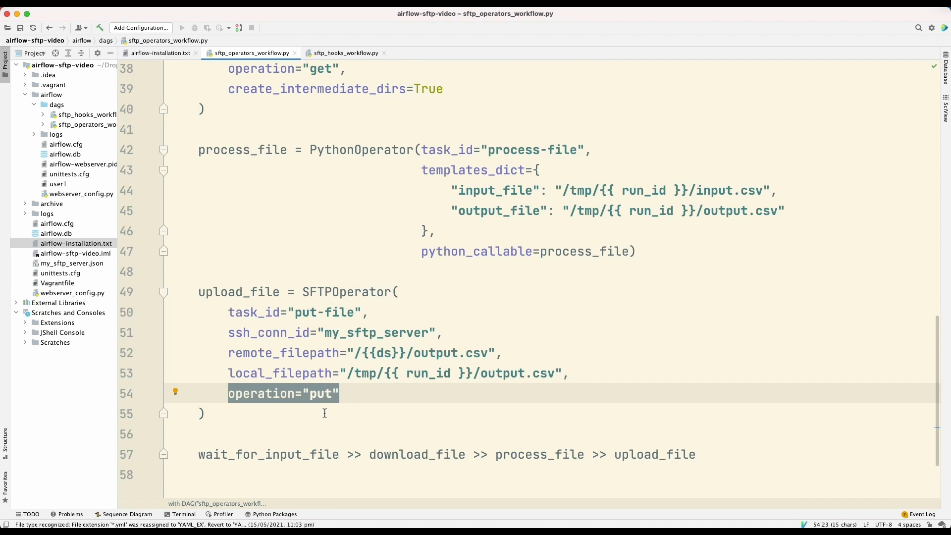
scroll(347, 391, up, 5)
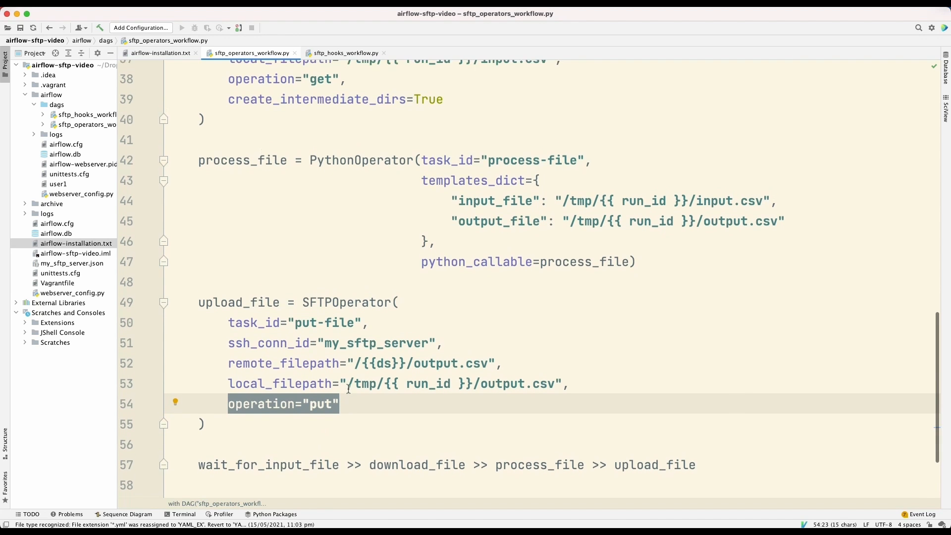
scroll(347, 383, up, 5)
scroll(347, 384, up, 5)
scroll(297, 298, up, 3)
- Expand the wait_for_input_file sensor and highlight its remote /{{ ds }}/input.csv path
click(162, 234)
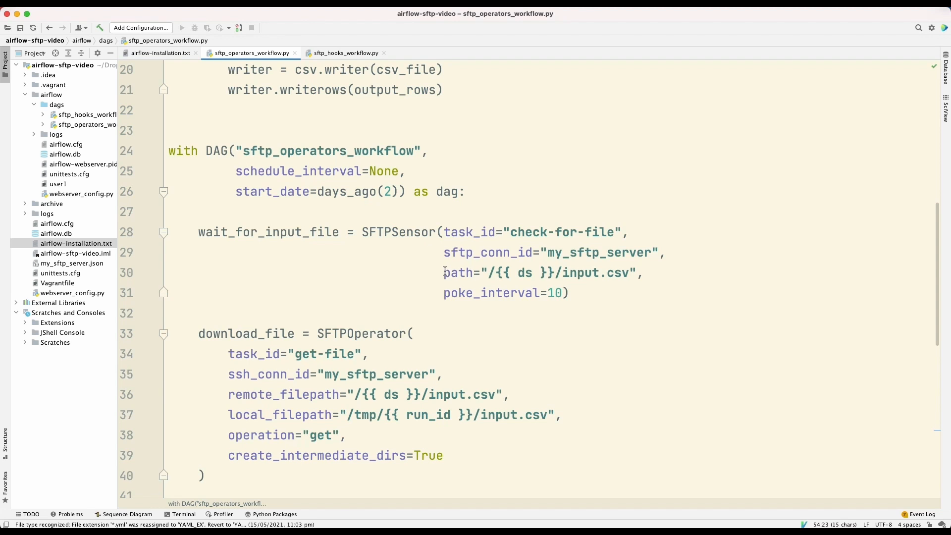
drag(443, 273, 644, 274)
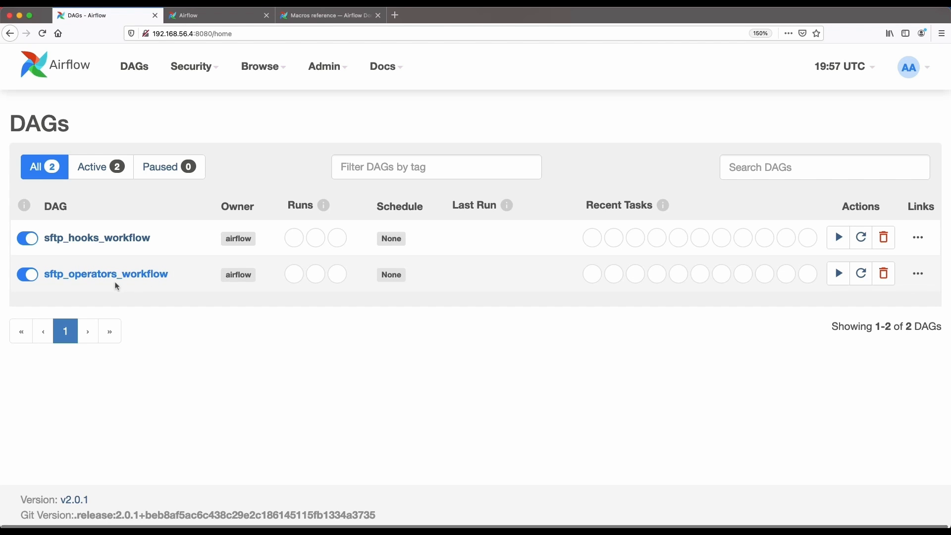
- Trigger a run of sftp_operators_workflow from the DAGs page
click(141, 275)
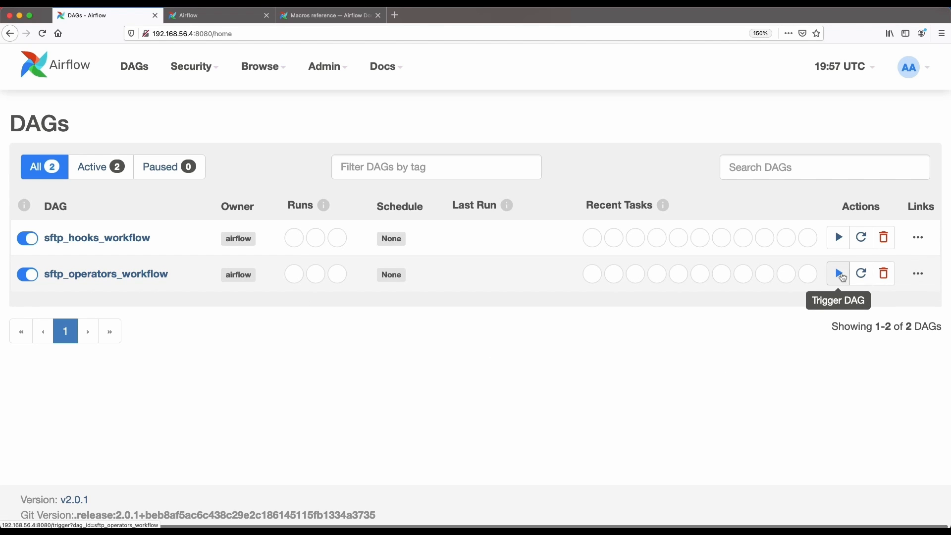
click(841, 275)
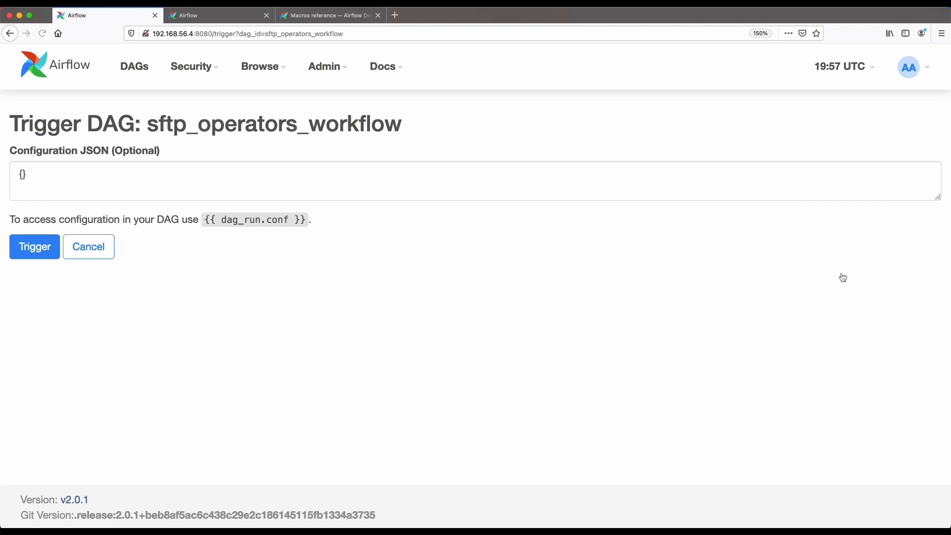
click(30, 247)
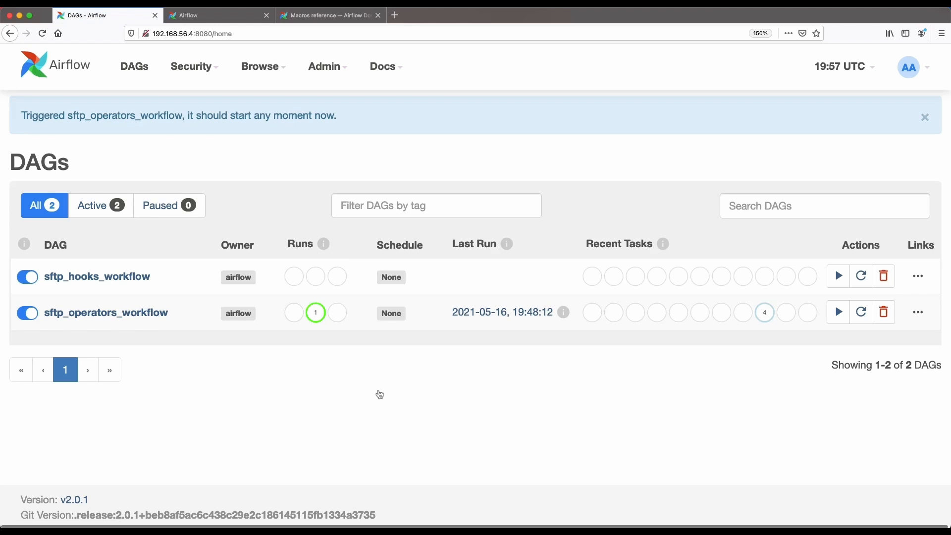
- Check the running DAG run and show sftp_operators_workflow's tasks in Graph View
click(318, 314)
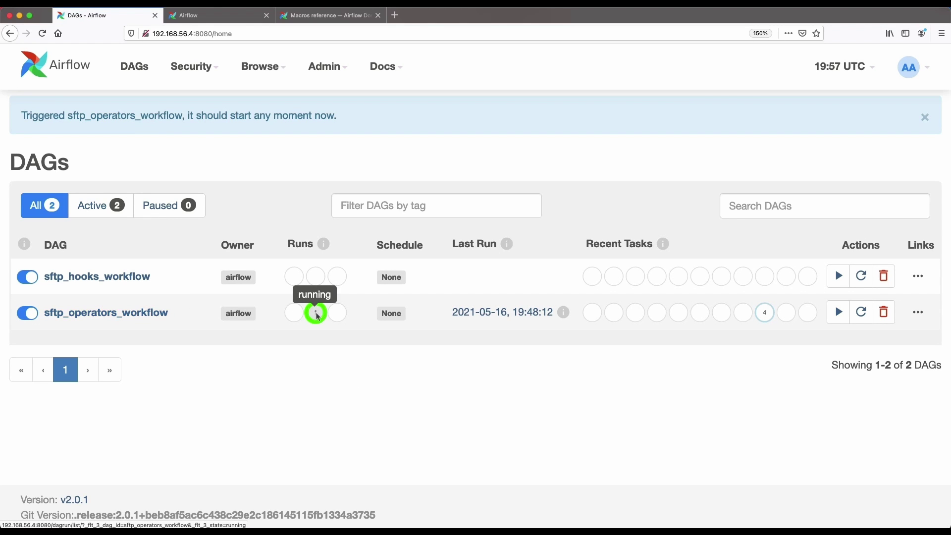
click(147, 314)
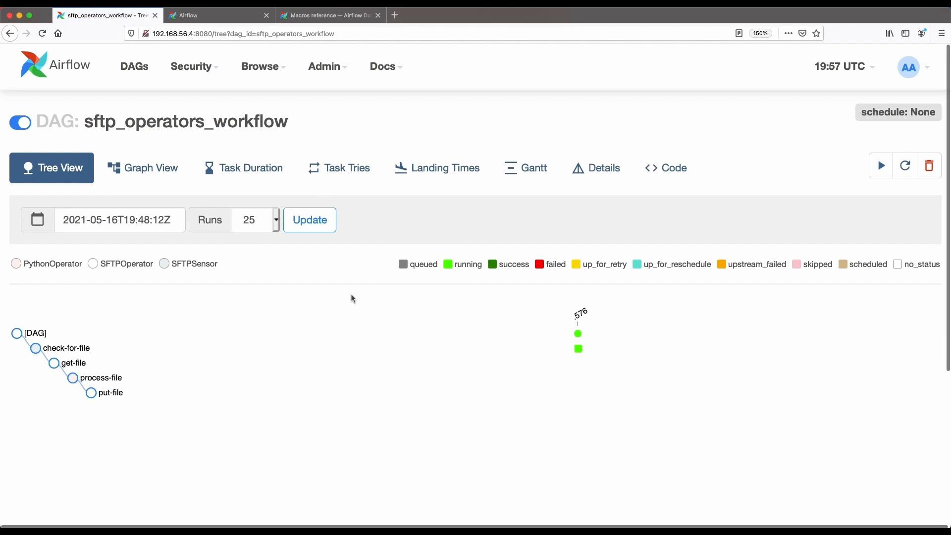
click(170, 171)
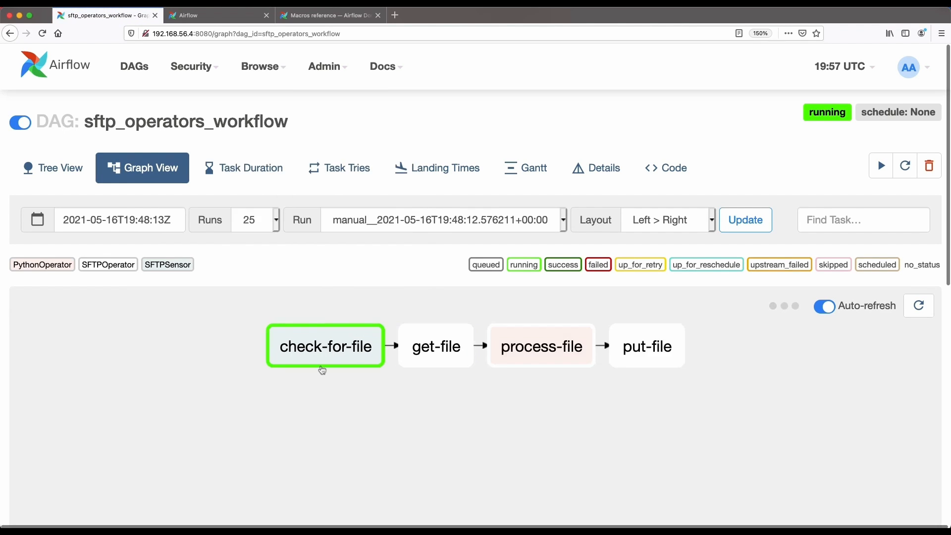
mouse_move(326, 346)
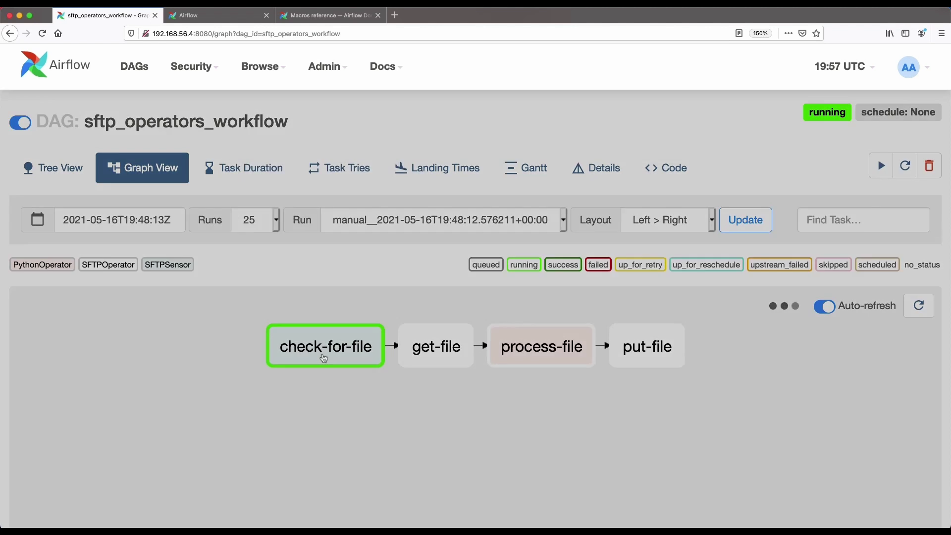
- View the check-for-file task's log poking /2021-05-16/input.csv, then return to the task graph
click(323, 358)
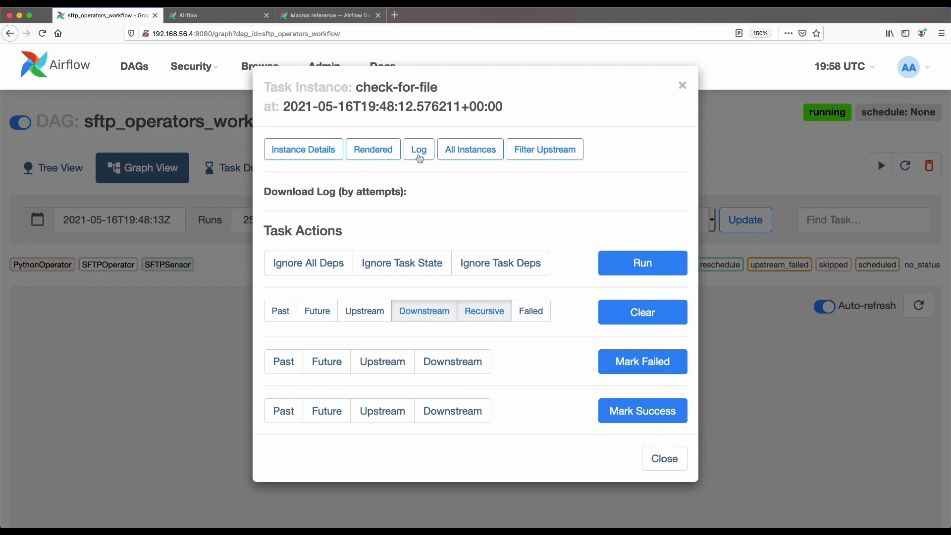
click(419, 150)
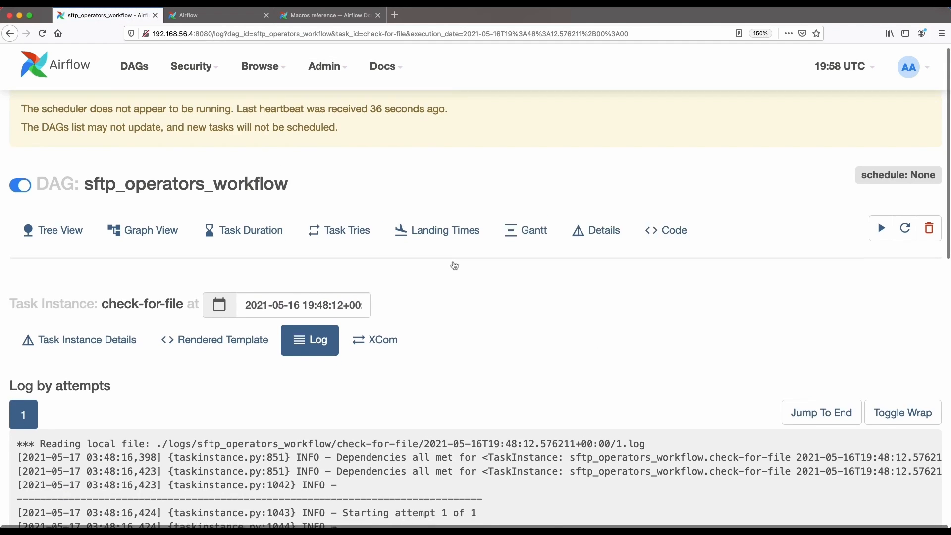
scroll(452, 265, down, 2)
scroll(452, 265, down, 3)
scroll(452, 265, down, 3)
scroll(453, 265, down, 3)
scroll(452, 266, down, 3)
scroll(453, 265, down, 3)
scroll(452, 265, down, 3)
scroll(331, 288, down, 2)
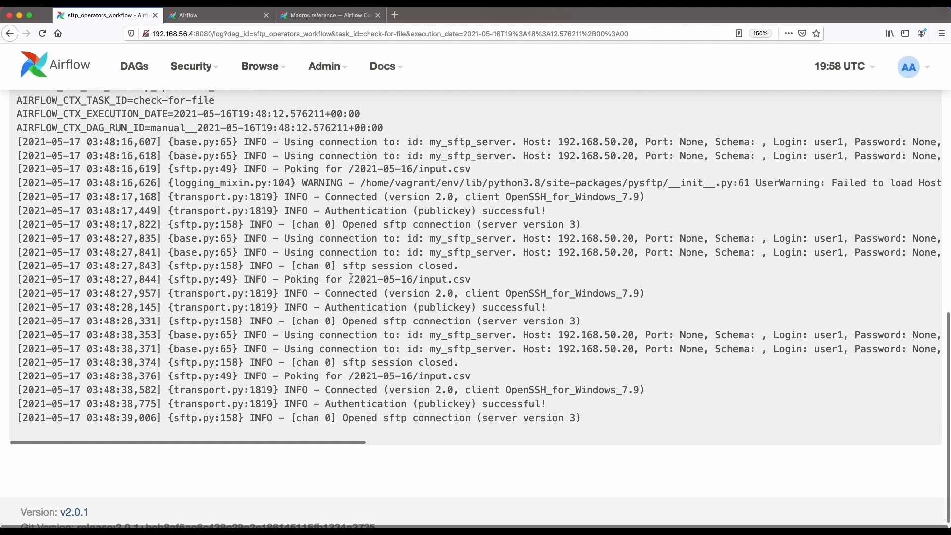
drag(350, 279, 460, 280)
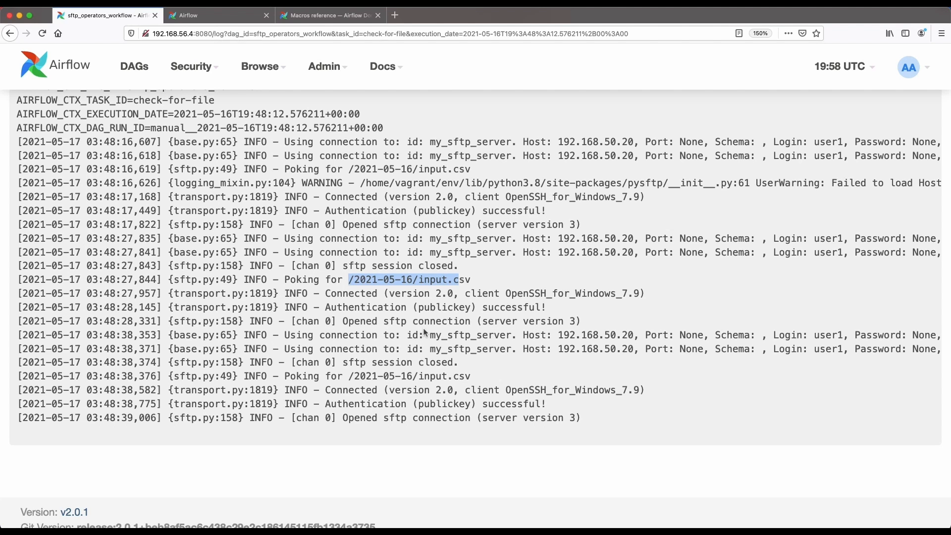
scroll(422, 332, up, 10)
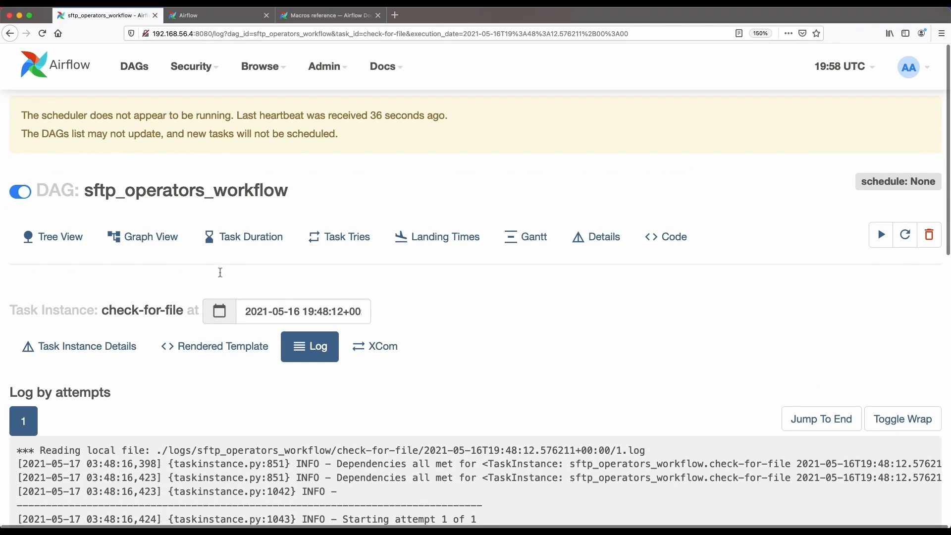
click(152, 238)
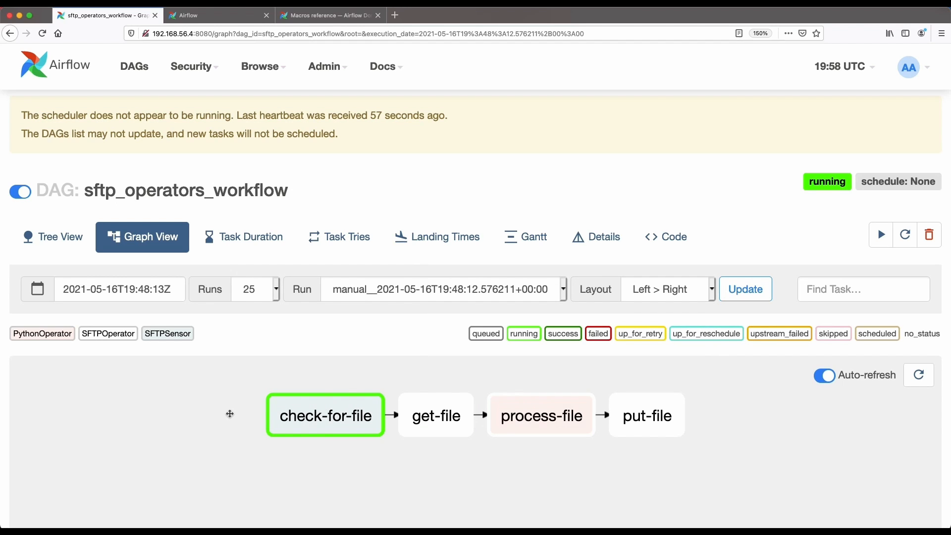
- Check the server's Incoming folder, then reopen the check-for-file task's log from the graph
key(super+Tab)
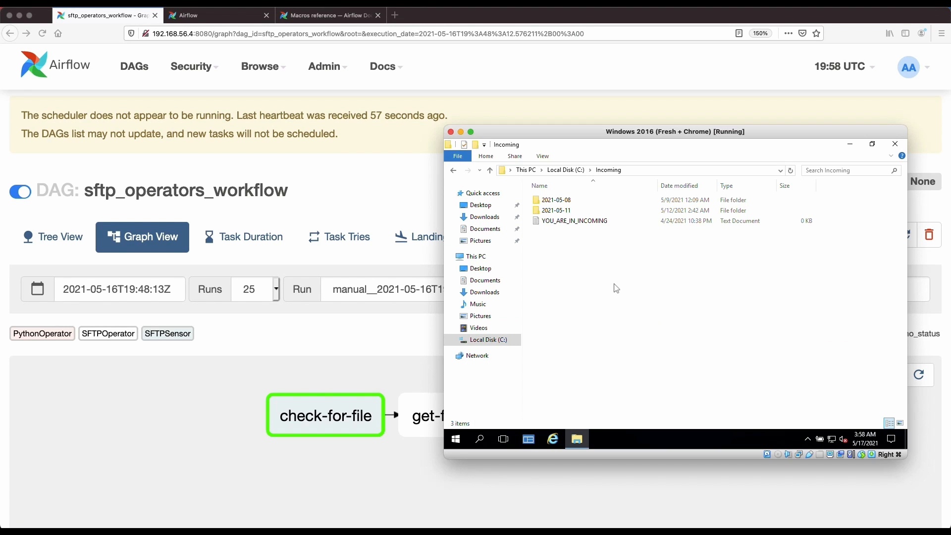
right_click(615, 287)
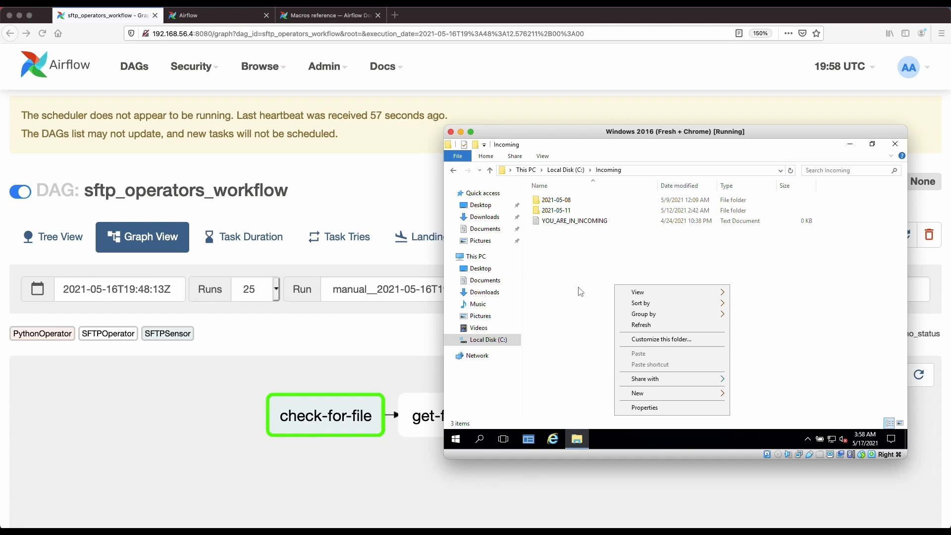
click(286, 335)
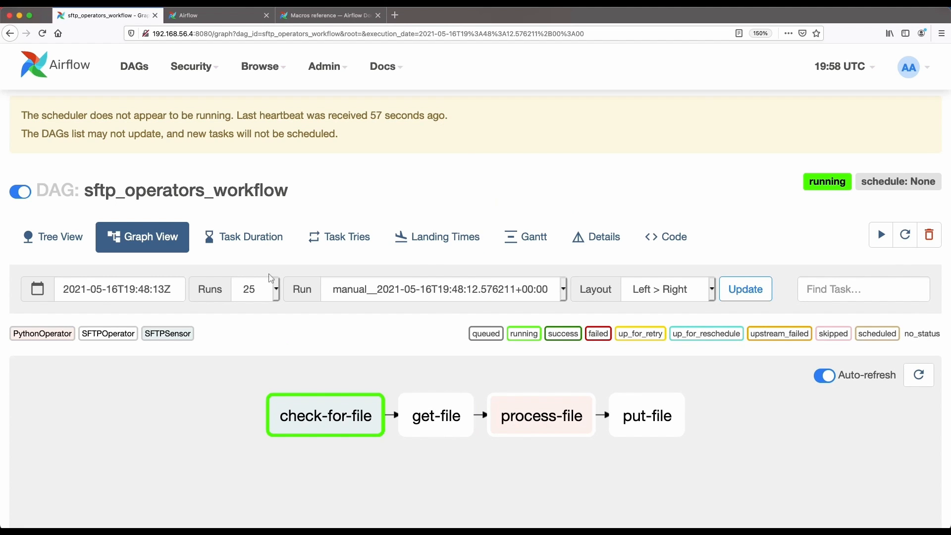
click(326, 415)
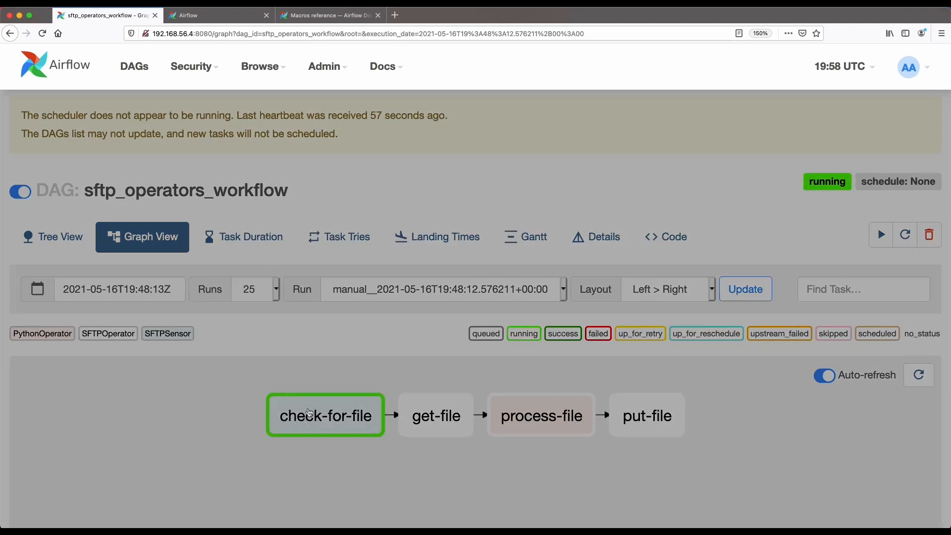
click(418, 149)
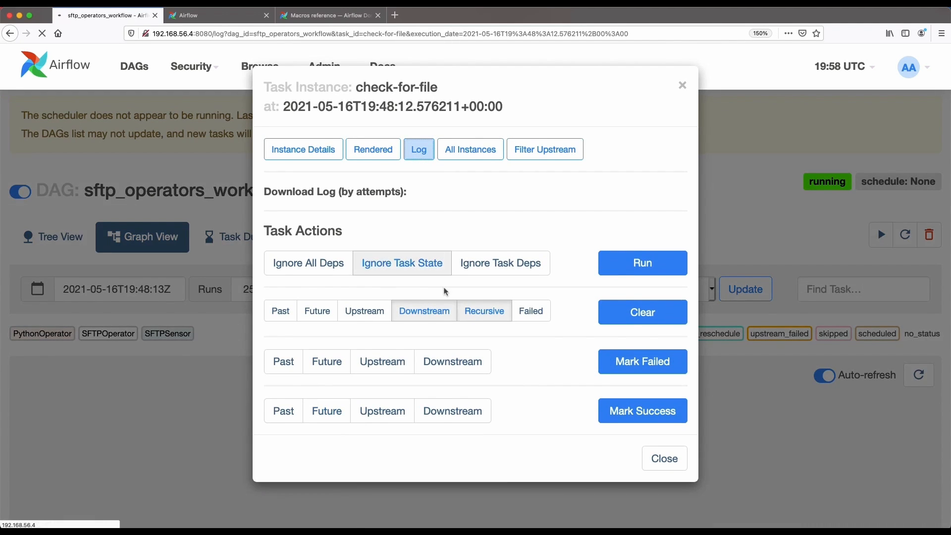
scroll(435, 315, down, 5)
scroll(402, 357, down, 5)
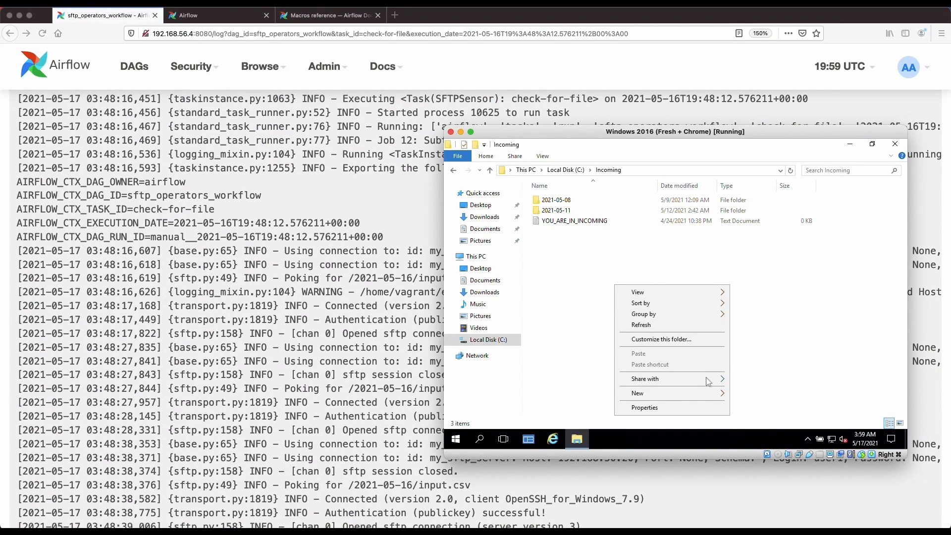
- Create a 2021-05-16 folder under Incoming and copy input.csv from the 2021-05-11 folder
click(777, 324)
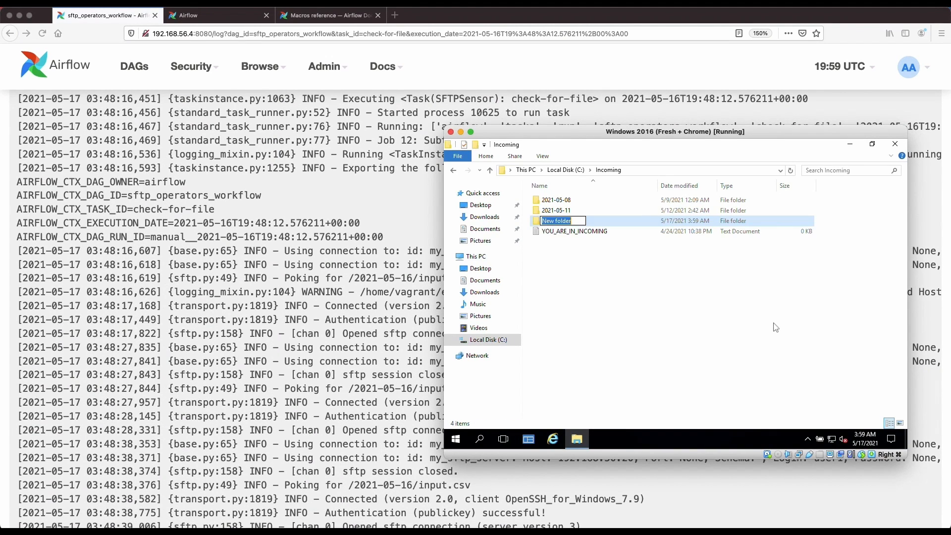
text(2021-05-16)
key(Return)
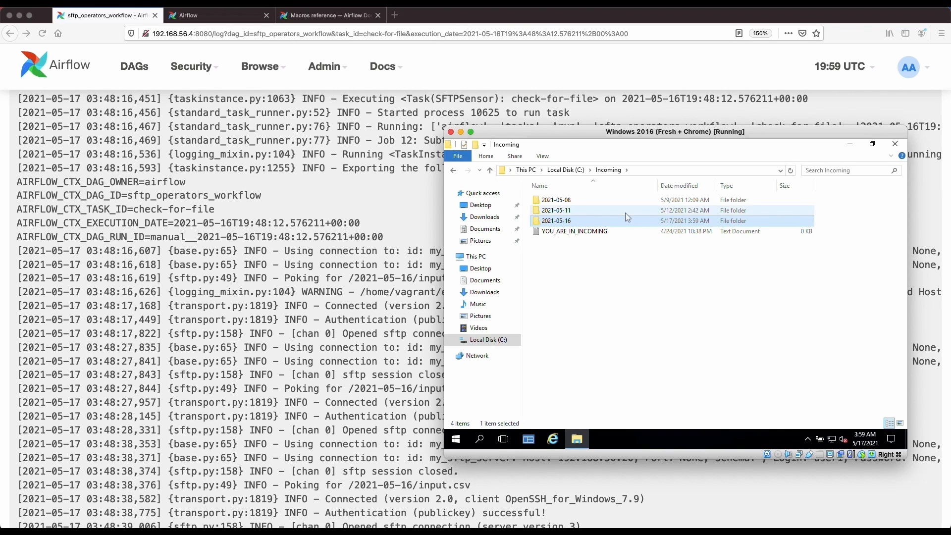
double_click(626, 210)
click(626, 200)
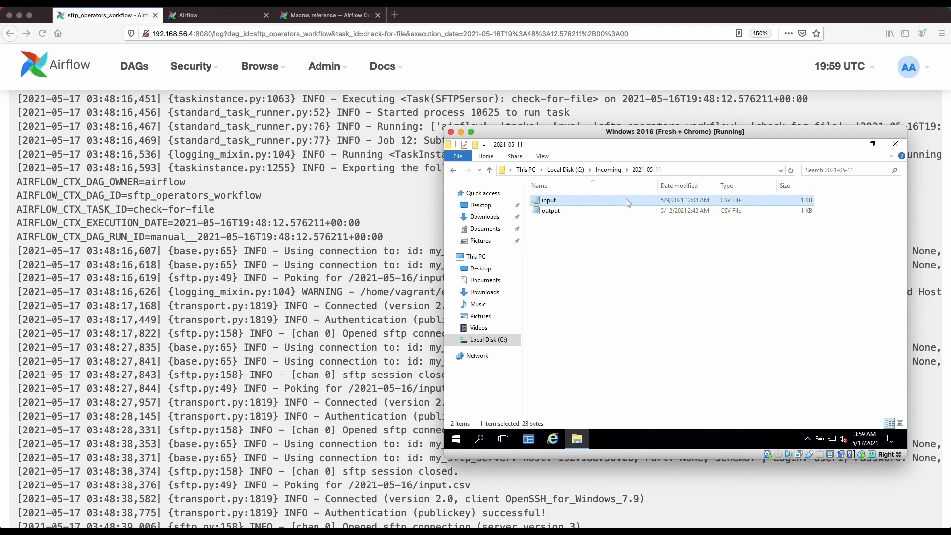
right_click(627, 201)
click(658, 291)
- Paste the copied input.csv into the empty 2021-05-16 folder
click(454, 171)
click(557, 221)
double_click(582, 222)
right_click(584, 246)
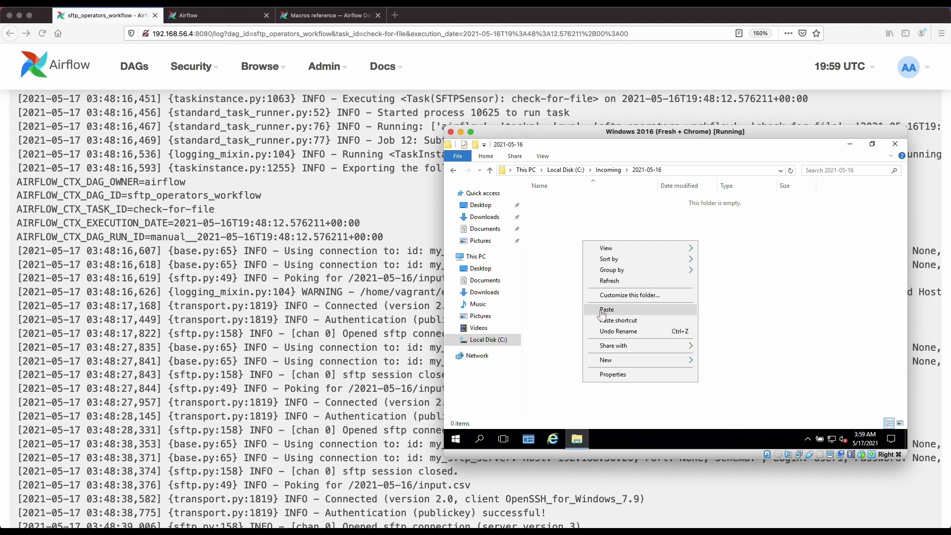
click(600, 311)
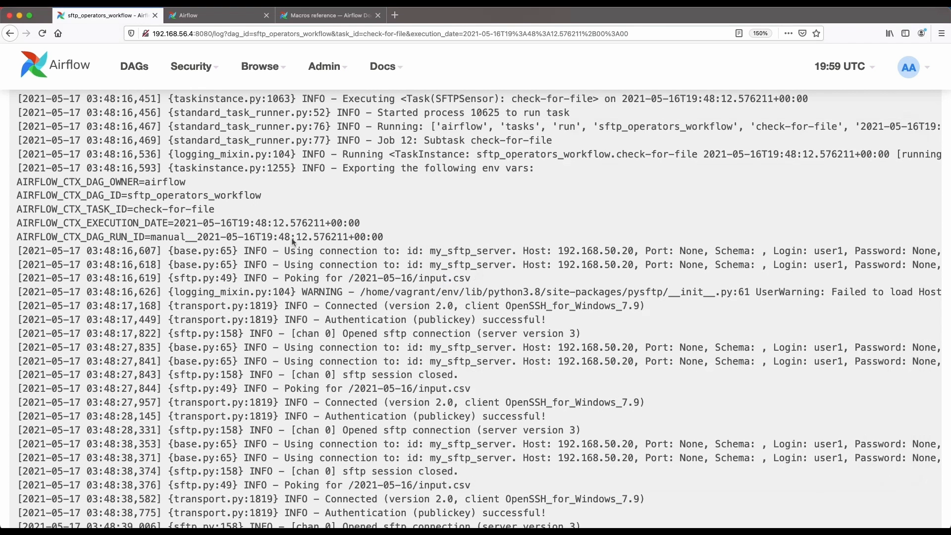
scroll(271, 187, up, 10)
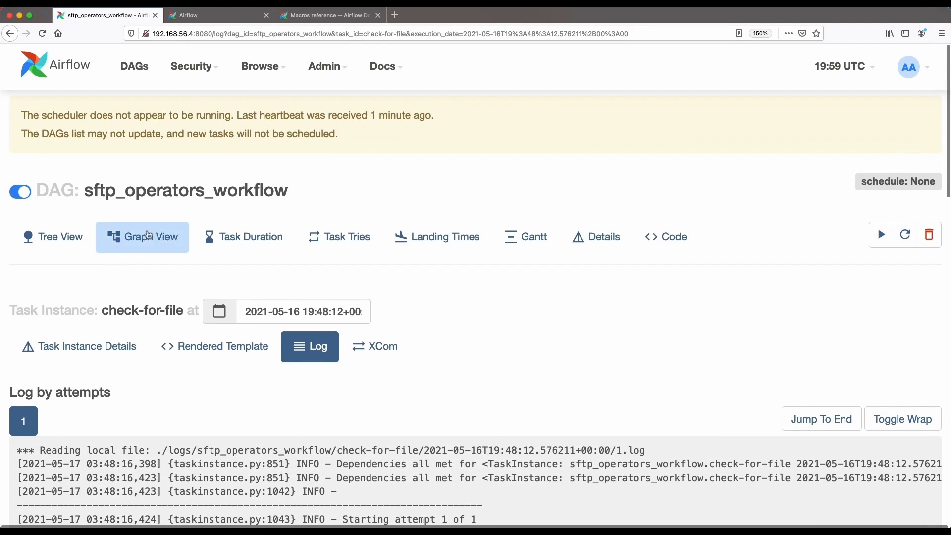
- Watch the tasks succeed in Graph View, then open output.csv from 2021-05-16 in Notepad
click(148, 236)
scroll(195, 349, down, 3)
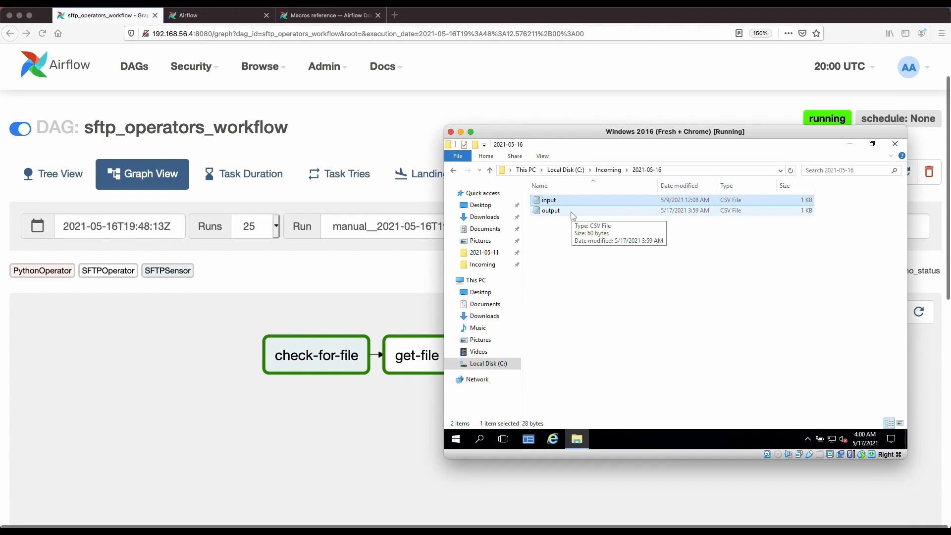
double_click(554, 211)
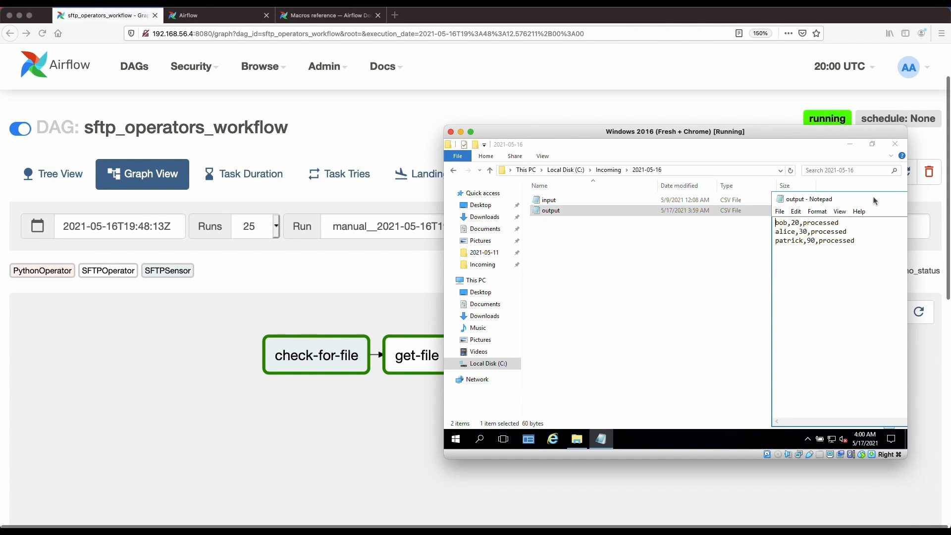
- Enlarge the Notepad window showing processed rows, then hide the VirtualBox window
drag(875, 201, 669, 208)
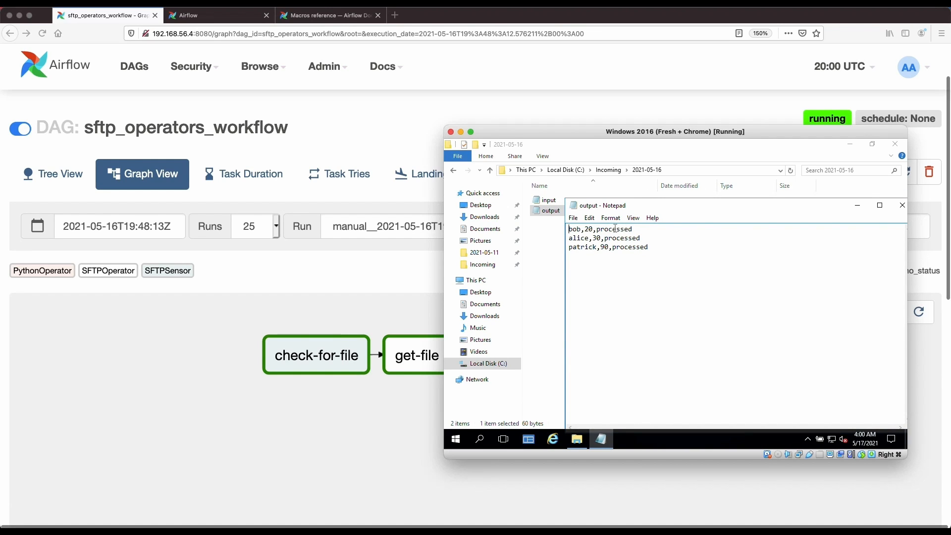
click(347, 419)
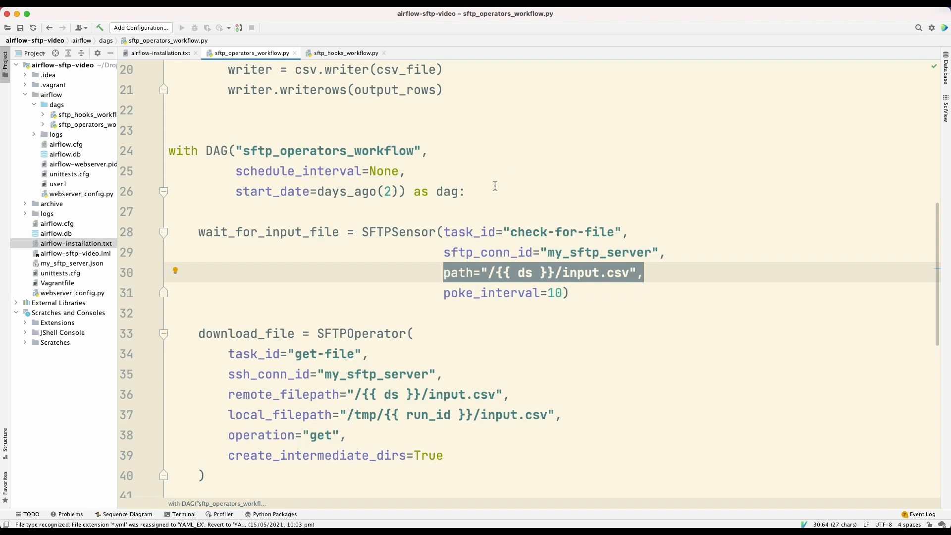
- Review the sensor path, download local path, process paths and upload local_filepath in the operators DAG
click(539, 273)
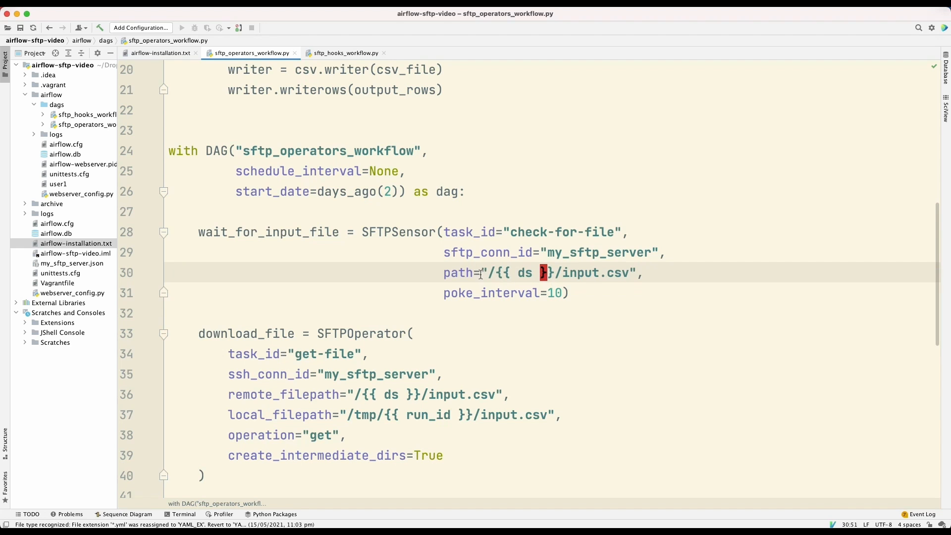
click(444, 273)
drag(445, 273, 458, 273)
scroll(459, 273, down, 4)
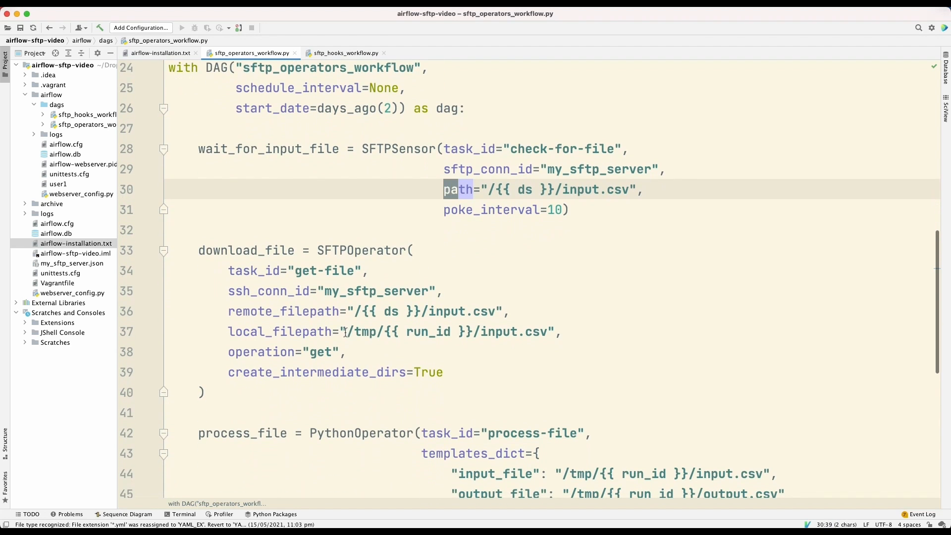
drag(347, 331, 550, 331)
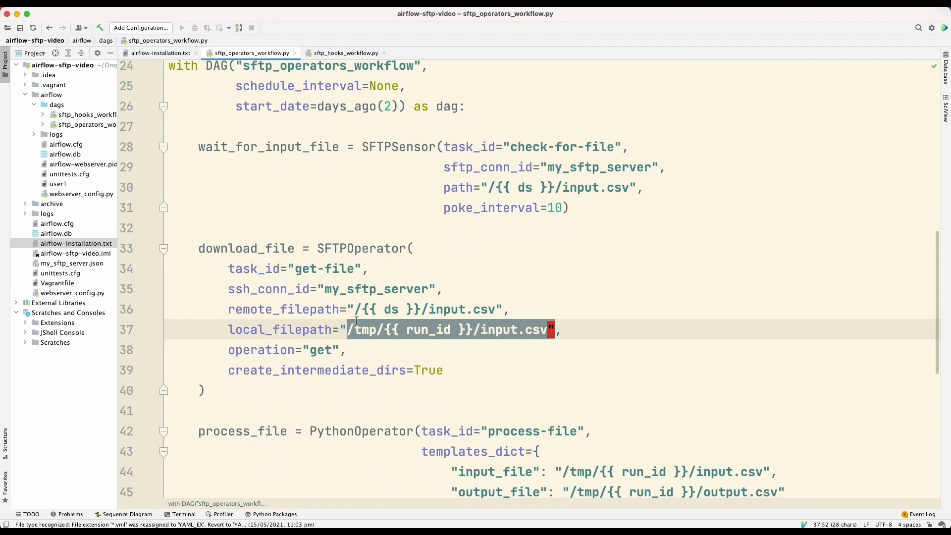
scroll(431, 326, down, 5)
scroll(431, 327, down, 4)
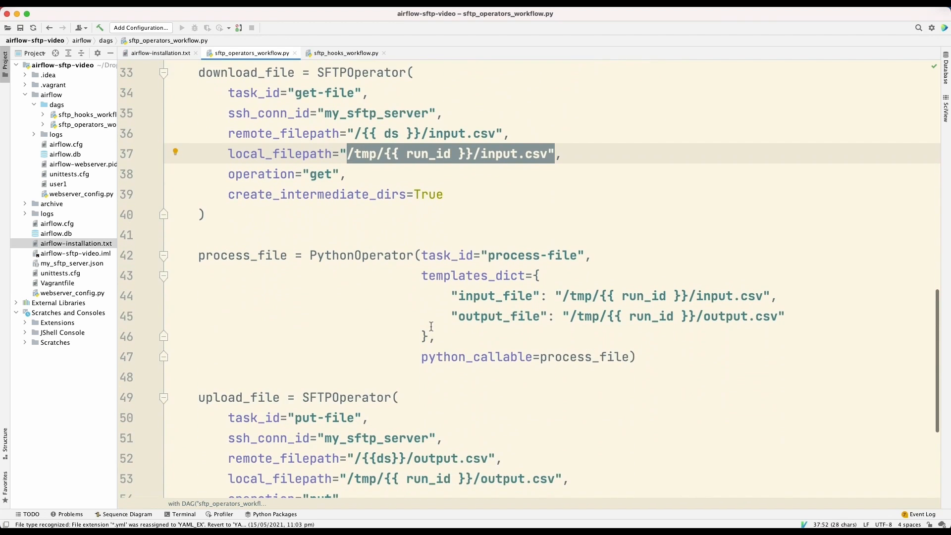
scroll(431, 327, down, 4)
scroll(431, 327, up, 3)
click(787, 239)
drag(787, 239, 450, 219)
double_click(238, 401)
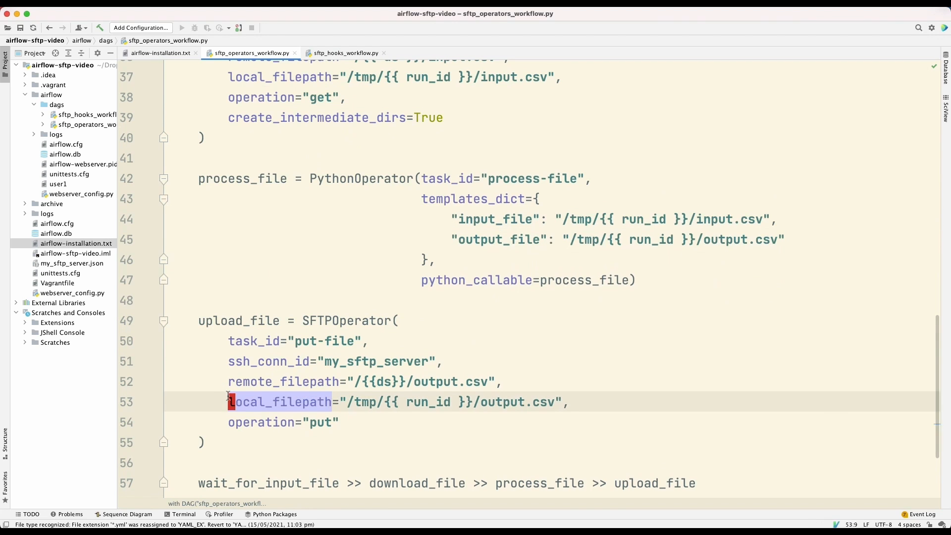
drag(229, 400, 564, 401)
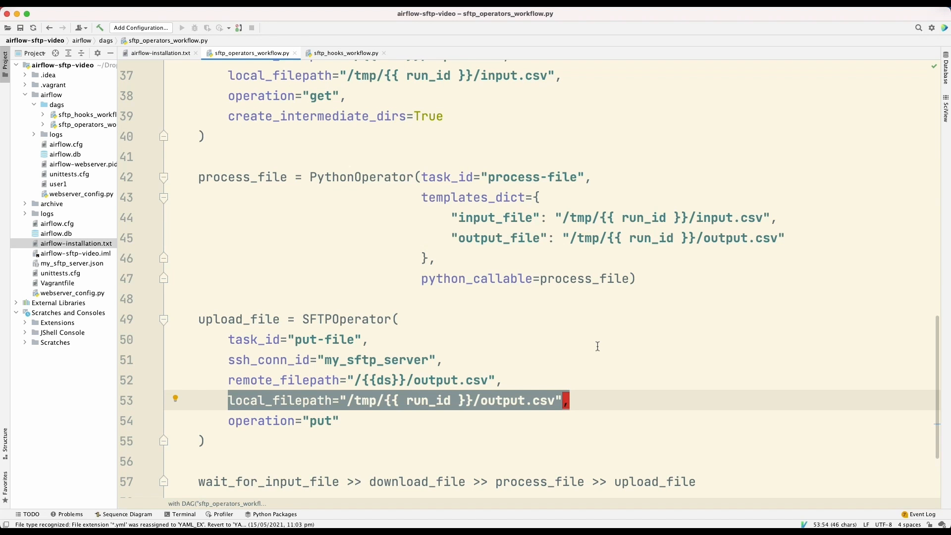
scroll(596, 346, up, 3)
scroll(446, 297, up, 1)
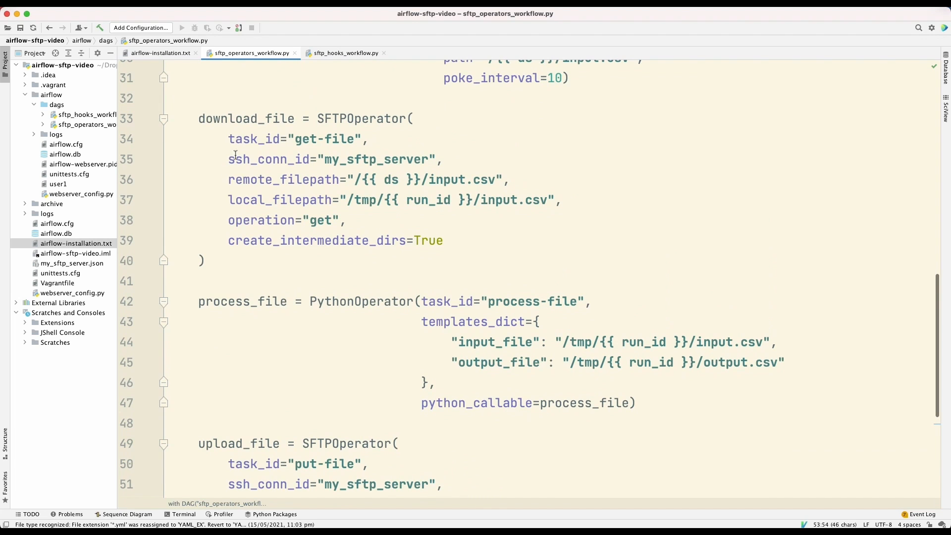
- Review the download_file block and process_file's input_file template, then switch to sftp_hooks_workflow.py
drag(197, 118, 210, 260)
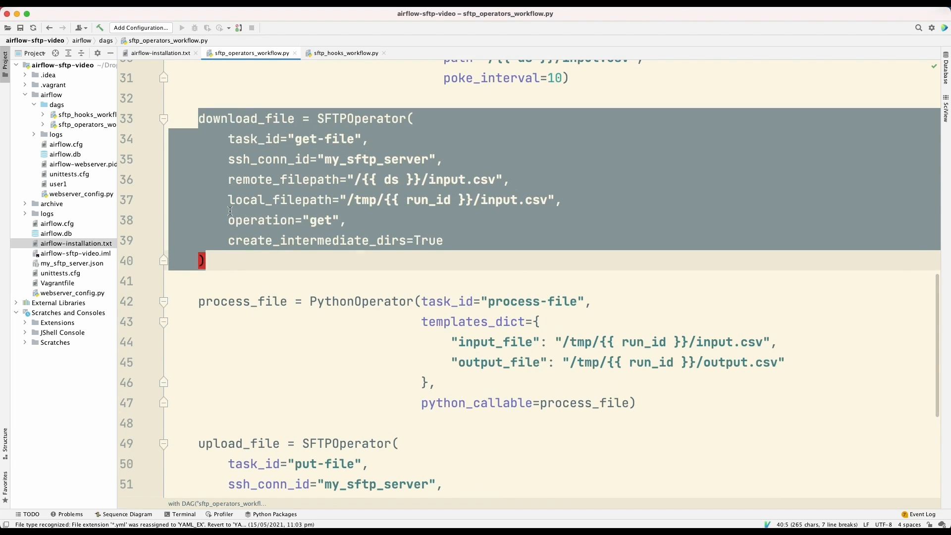
drag(228, 199, 587, 200)
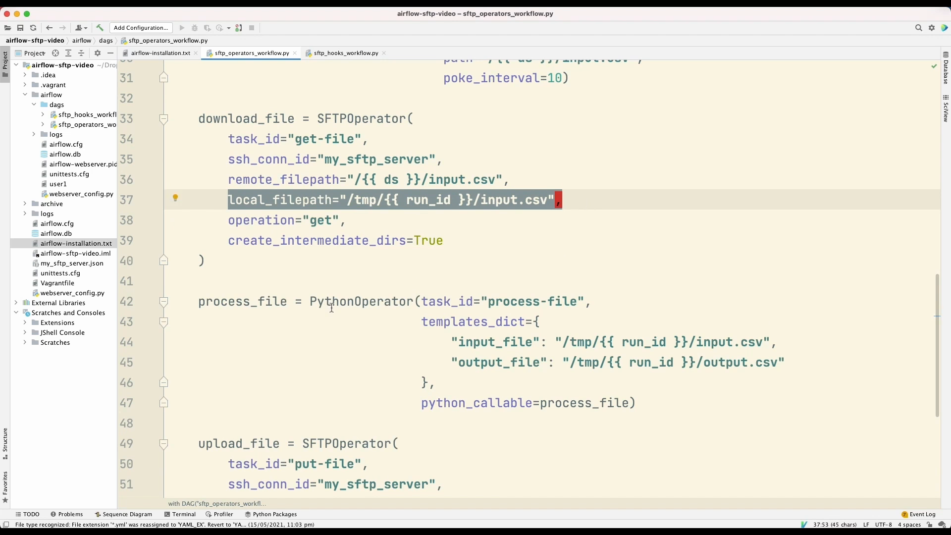
double_click(407, 298)
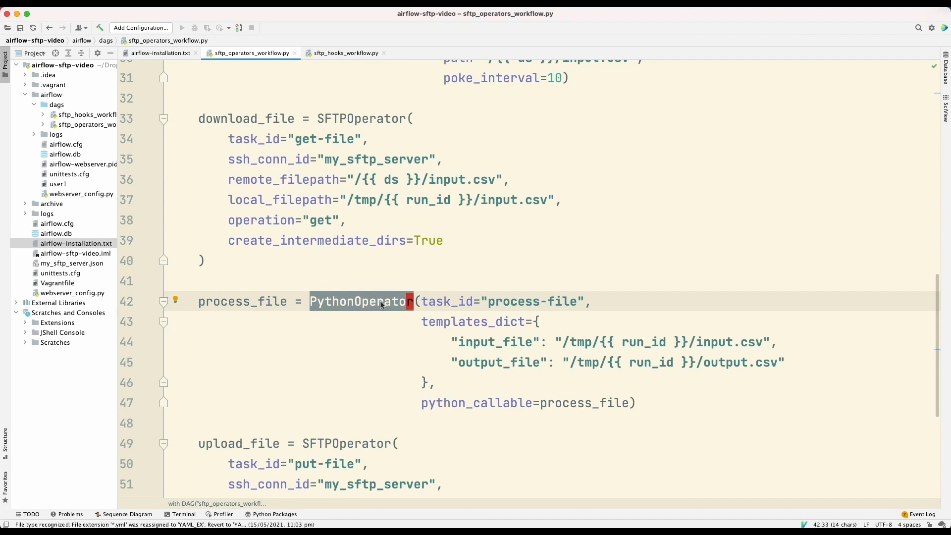
drag(446, 342, 800, 340)
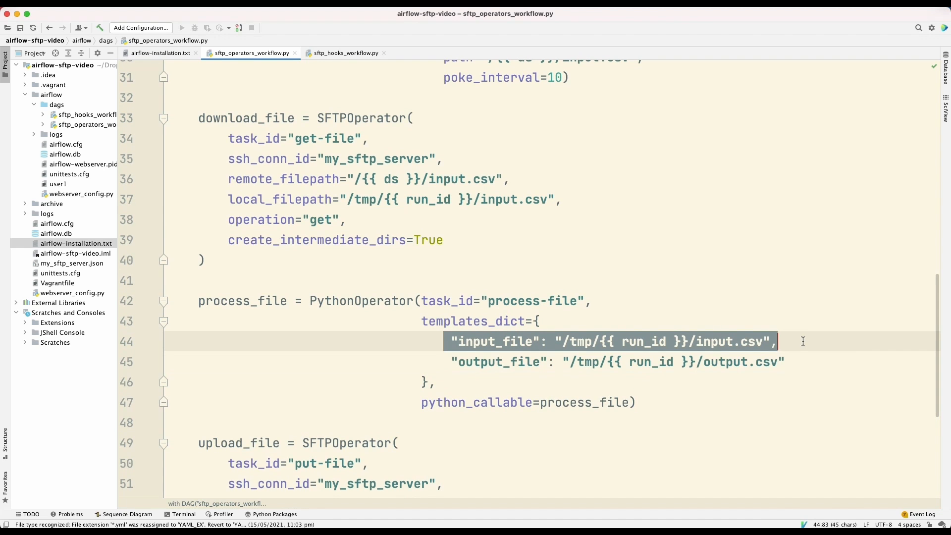
key(shift+Left)
click(357, 341)
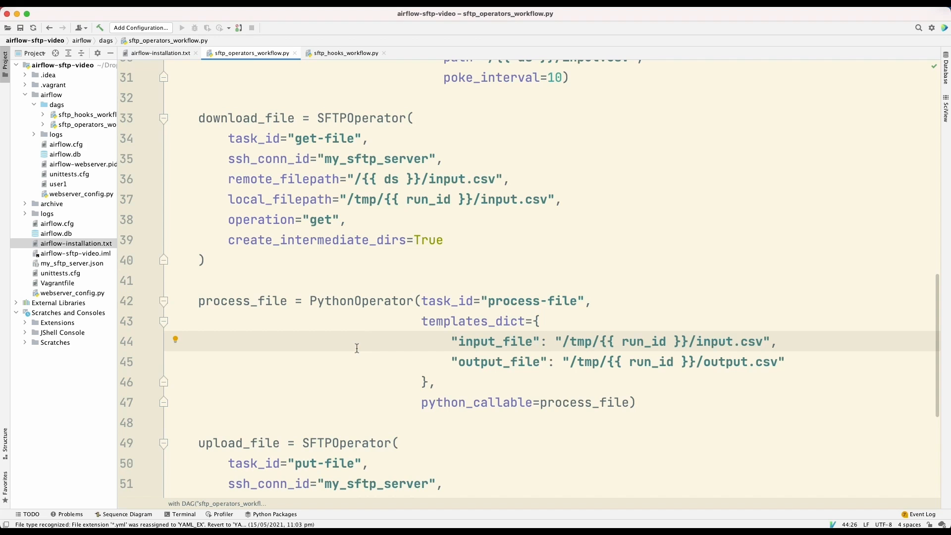
click(347, 53)
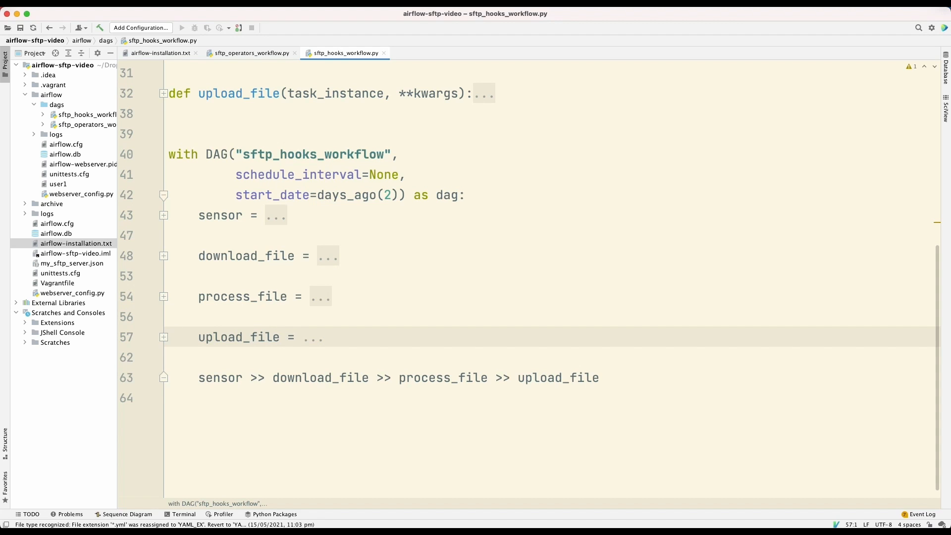
- Expand download_file and upload_file tasks, note their PythonOperators, and highlight download_file usages
click(164, 256)
click(164, 419)
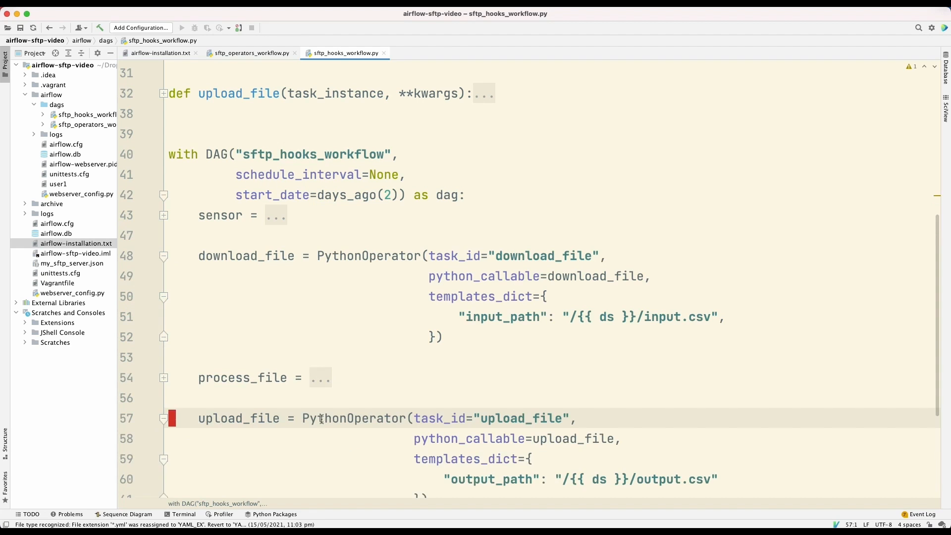
scroll(338, 427, down, 2)
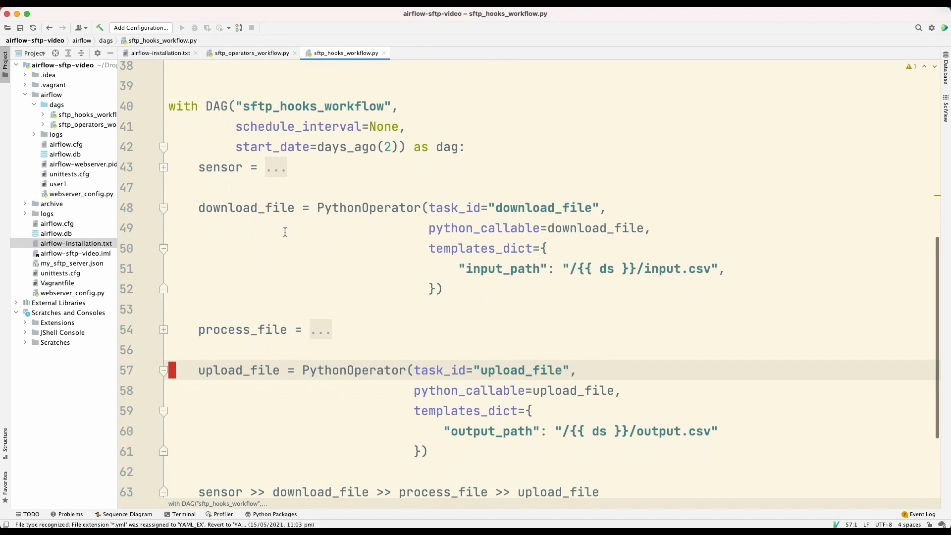
scroll(286, 238, down, 2)
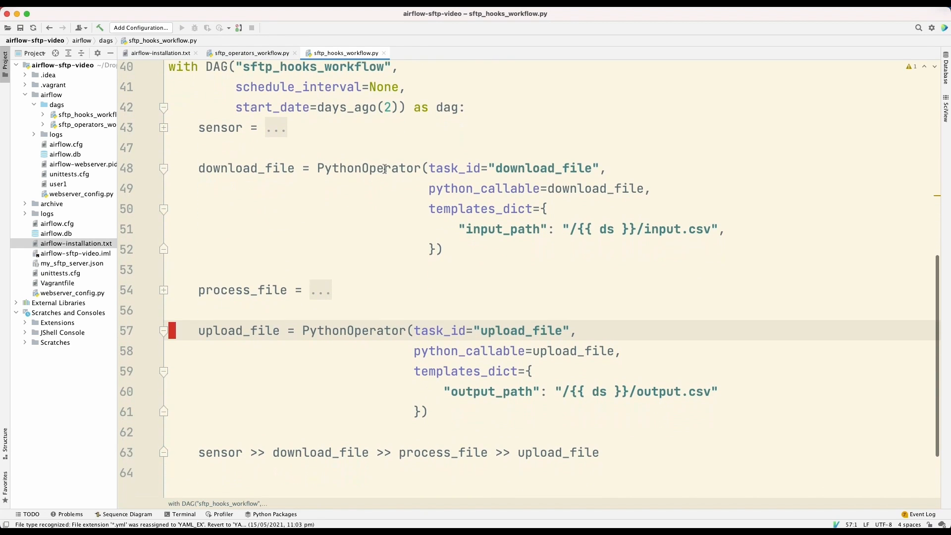
click(372, 168)
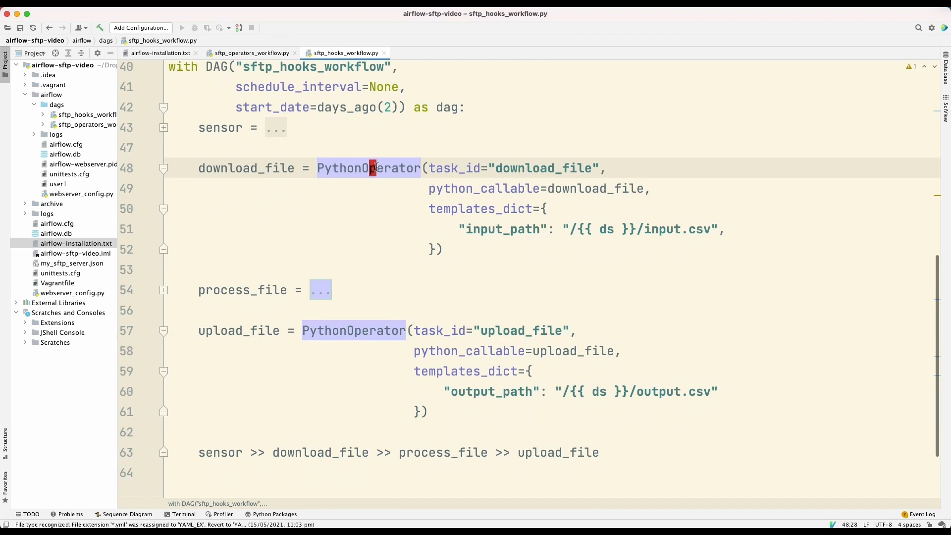
click(372, 330)
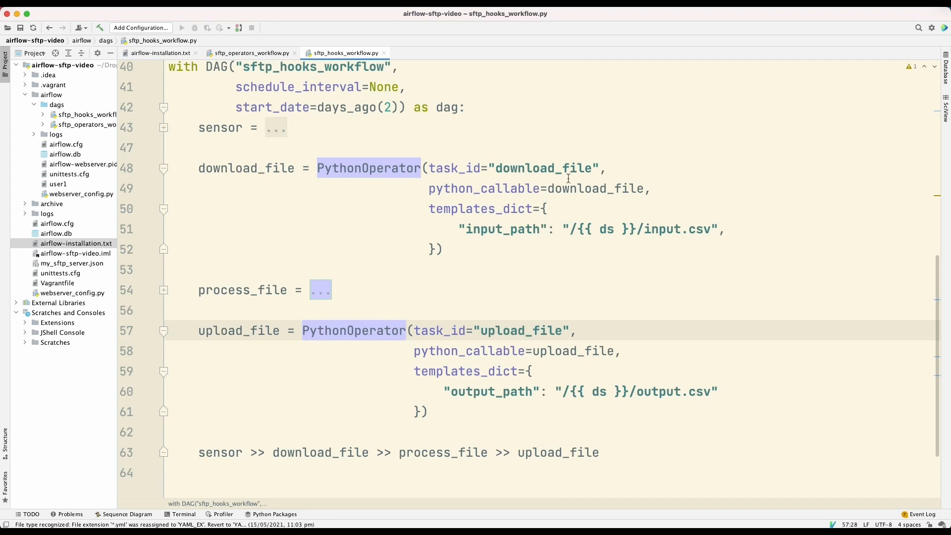
click(599, 189)
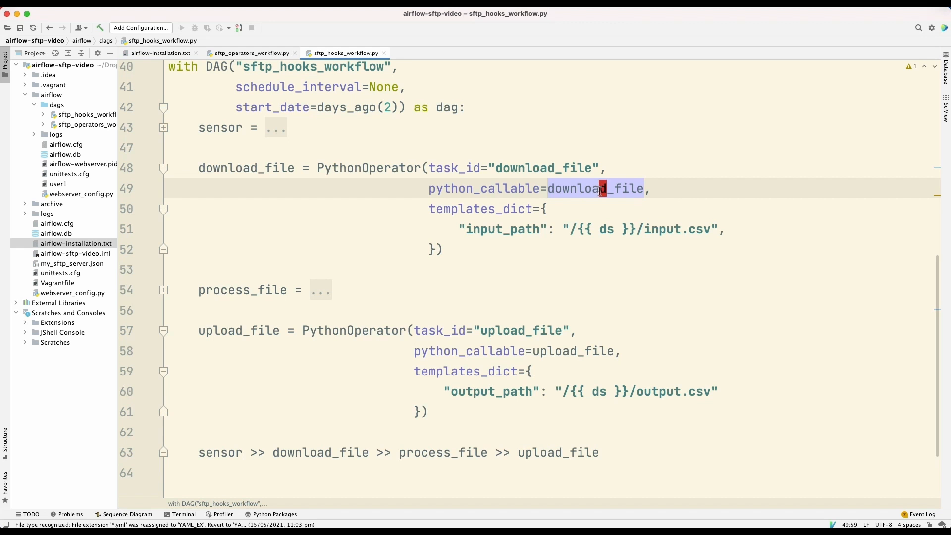
scroll(597, 188, up, 2)
scroll(598, 192, up, 3)
scroll(598, 192, up, 3)
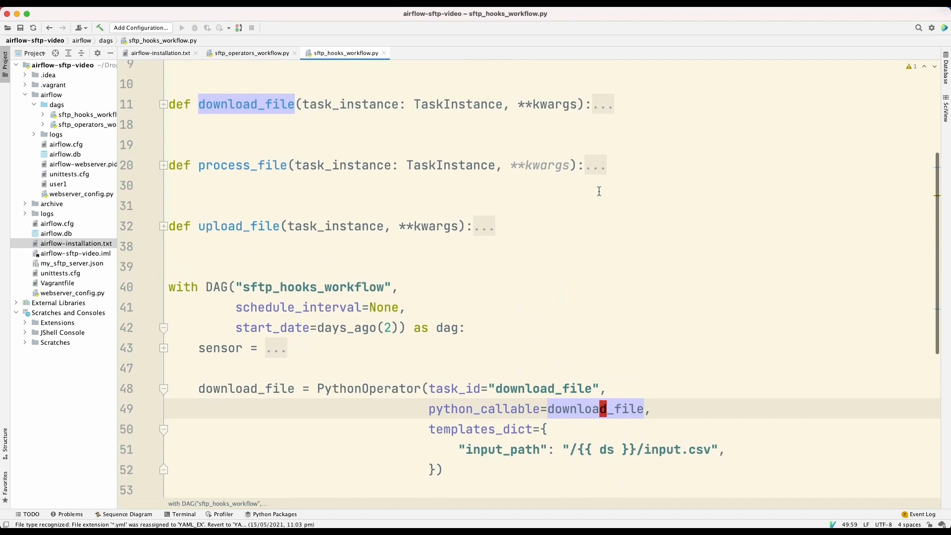
scroll(598, 192, up, 3)
- Expand the download_file function and examine its sftp_client getfo call
click(164, 178)
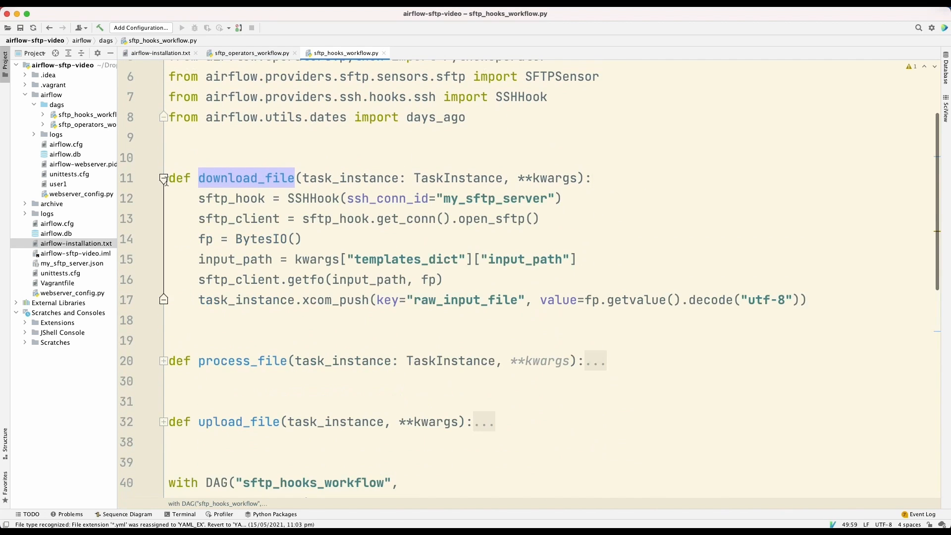
click(373, 337)
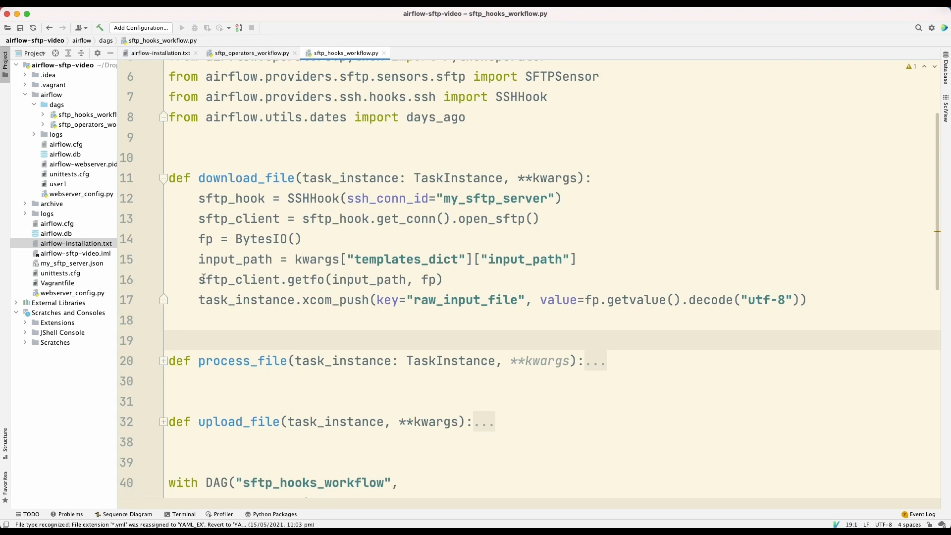
drag(202, 279, 280, 280)
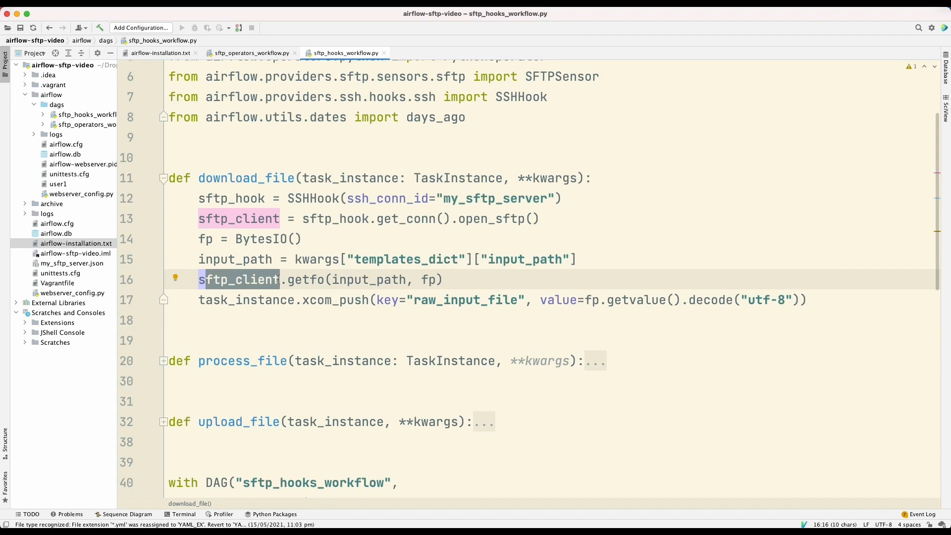
double_click(307, 280)
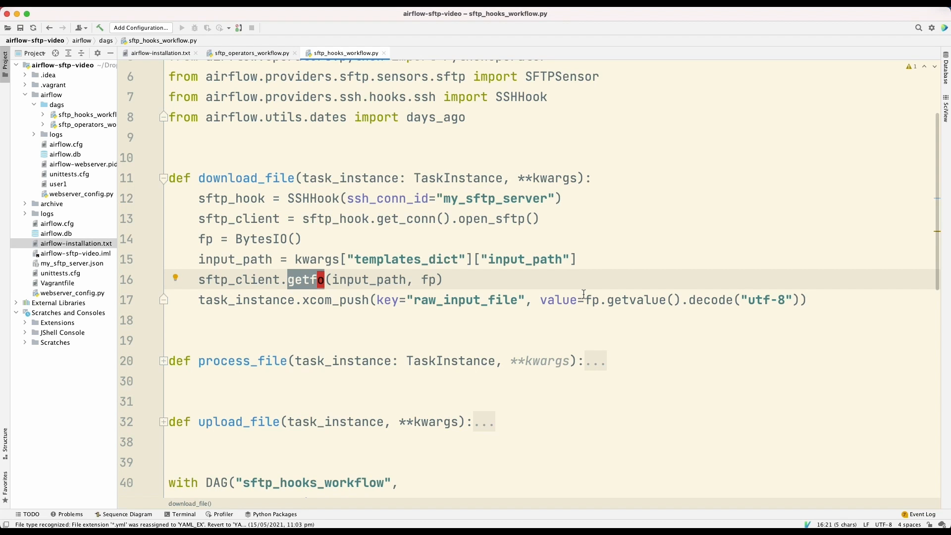
- Expand process_file, trace raw_input_file occurrences and review the CSV row-processing lines 22-28
click(163, 361)
scroll(314, 341, down, 2)
scroll(314, 340, down, 2)
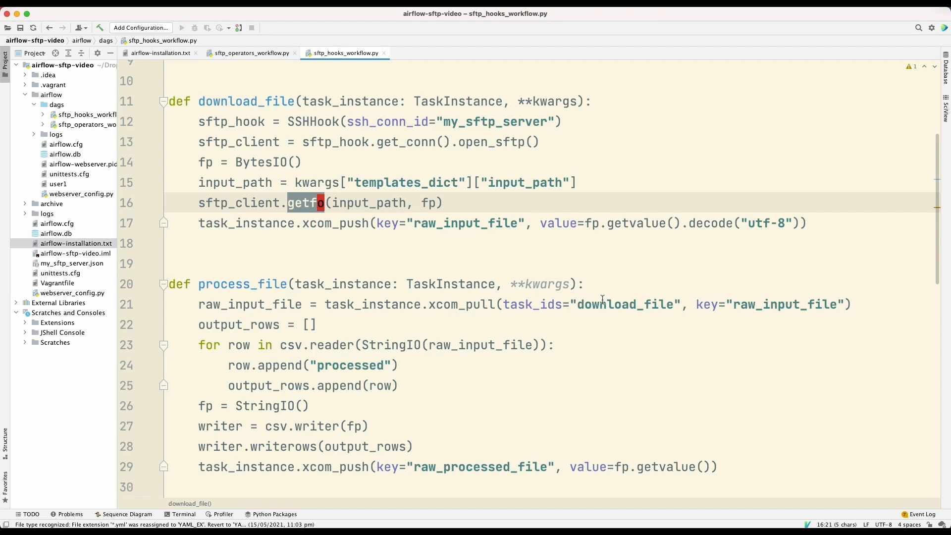
double_click(806, 302)
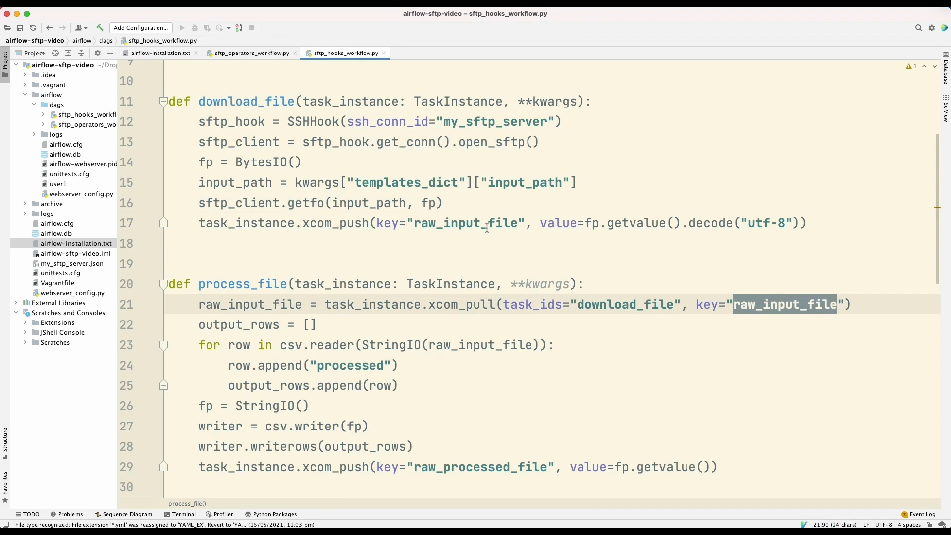
key(asterisk)
key(asterisk)
double_click(805, 304)
scroll(632, 383, down, 1)
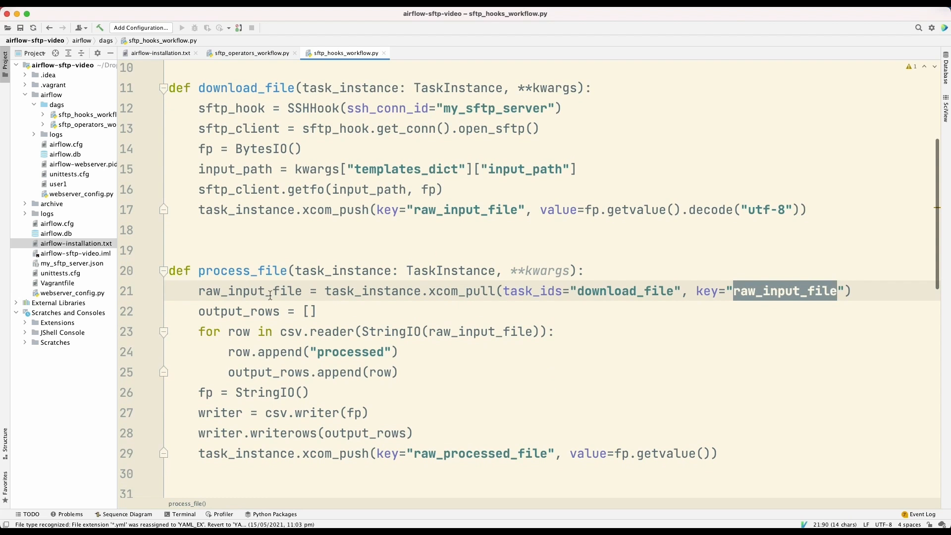
drag(198, 311, 415, 433)
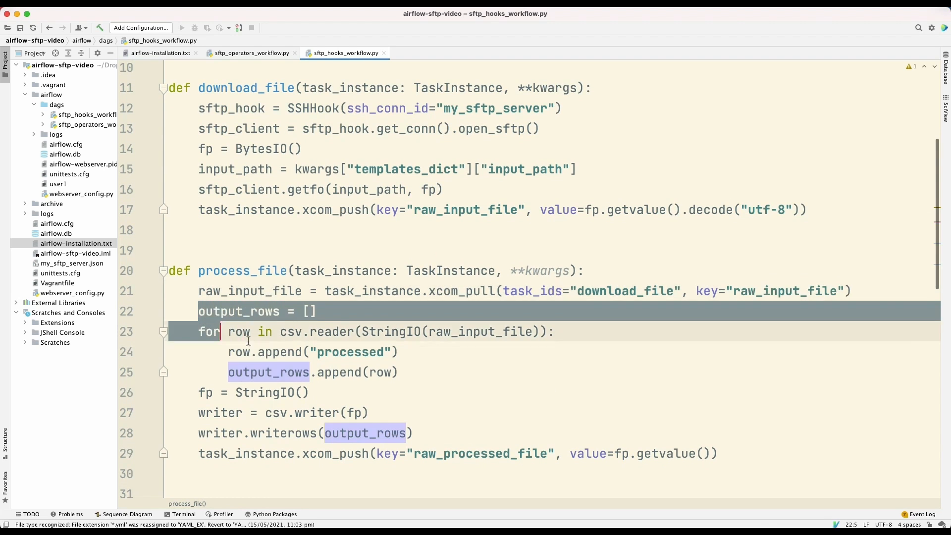
scroll(414, 433, down, 5)
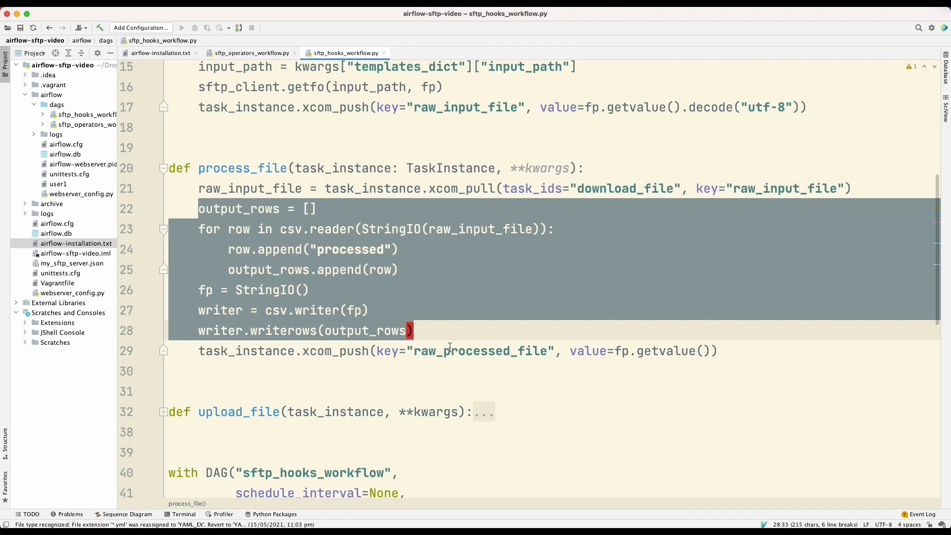
scroll(449, 348, down, 4)
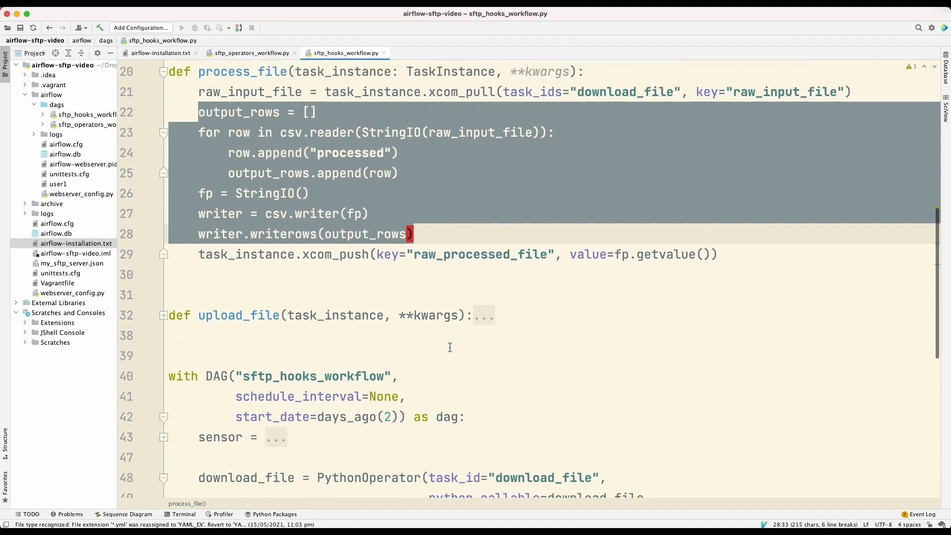
- Expand the upload_file function and compare its SSHHook use with download_file's
click(164, 260)
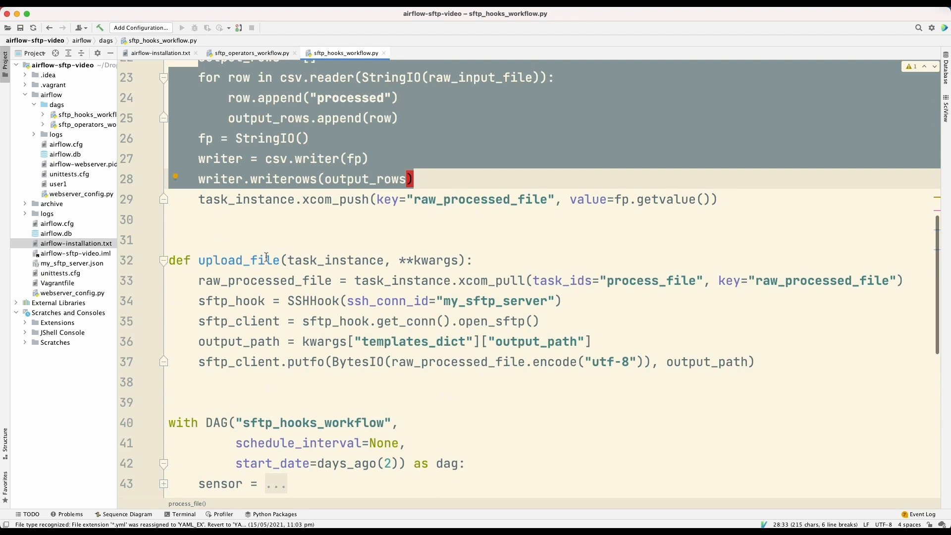
drag(199, 259, 269, 259)
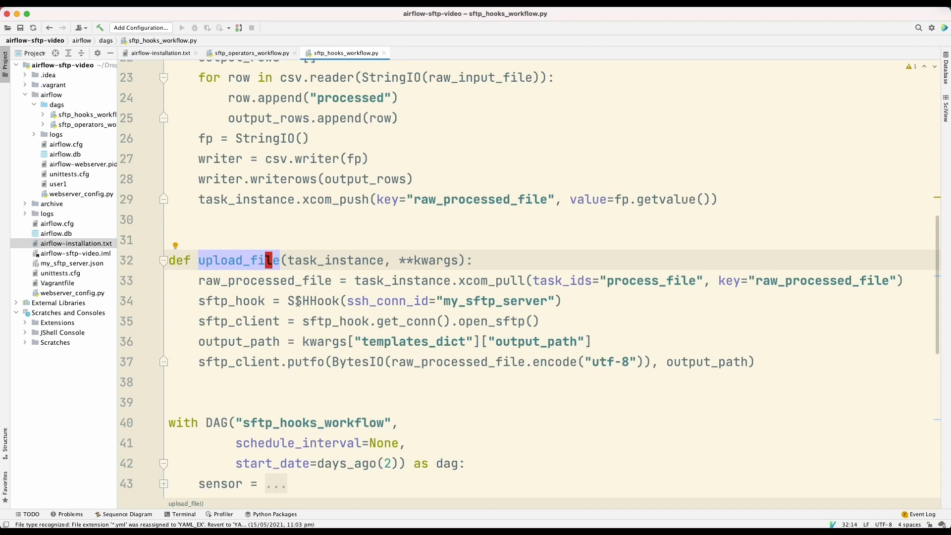
click(297, 300)
key(Right)
key(Right)
key(Right)
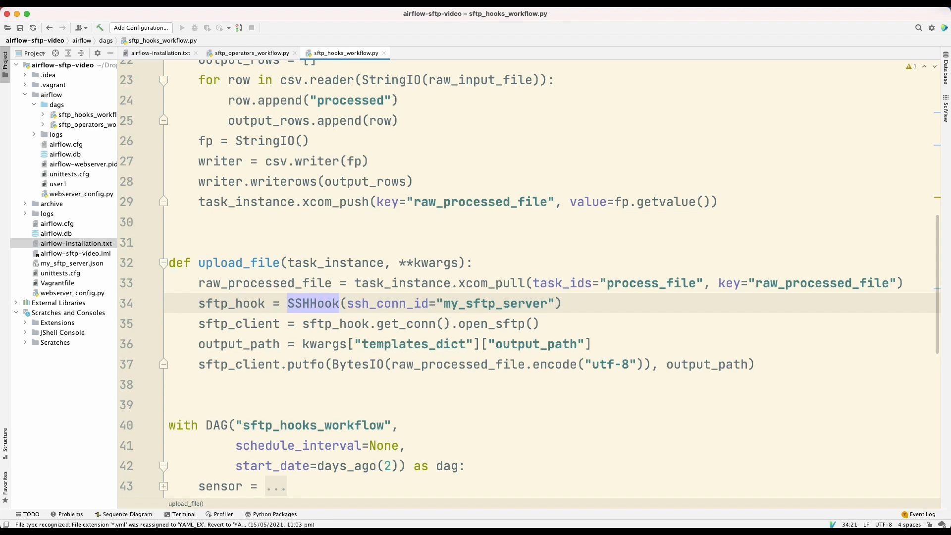
scroll(520, 298, up, 8)
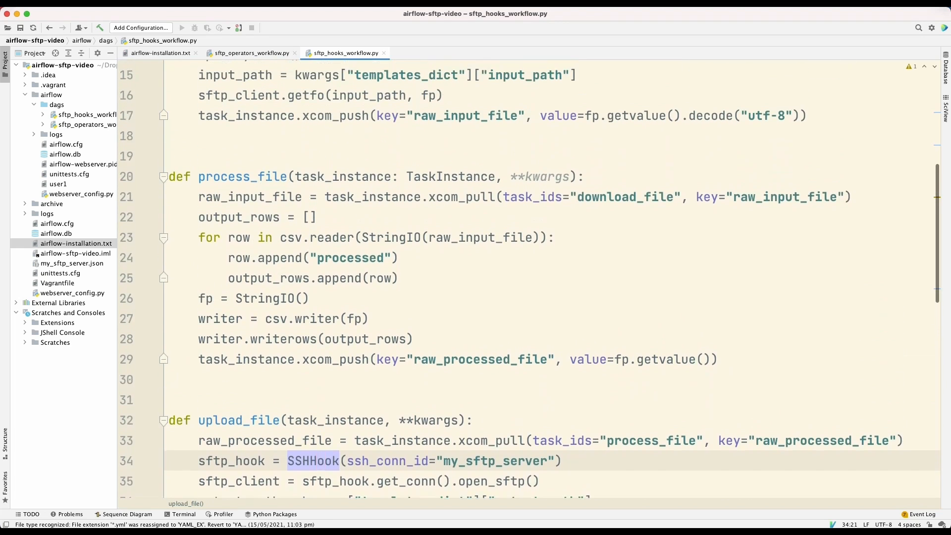
scroll(520, 297, up, 1)
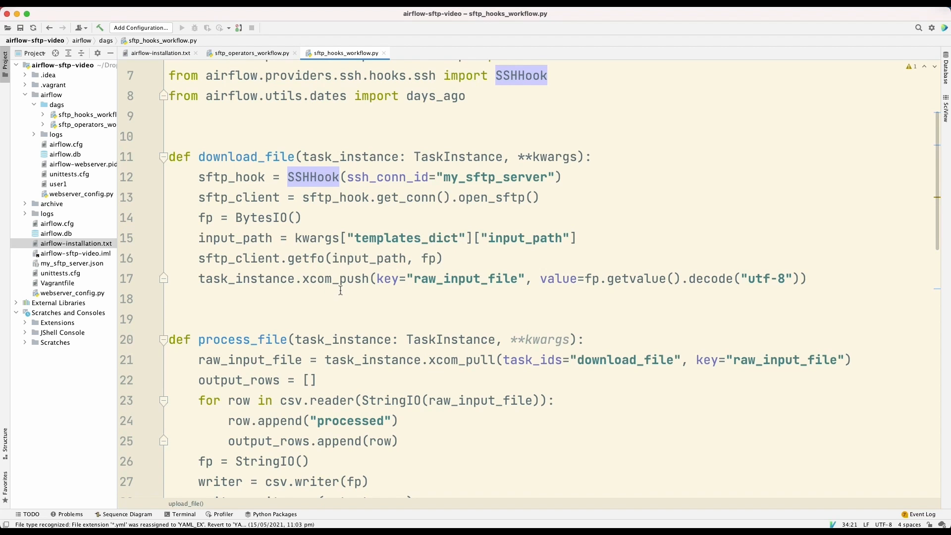
scroll(341, 290, down, 2)
scroll(330, 246, down, 1)
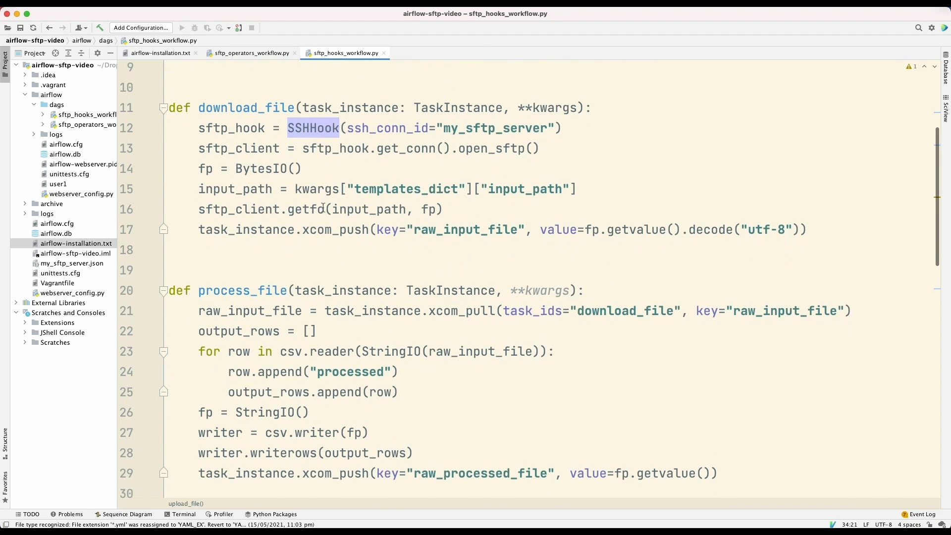
scroll(325, 213, down, 2)
scroll(312, 156, down, 2)
scroll(308, 297, down, 6)
scroll(308, 297, down, 2)
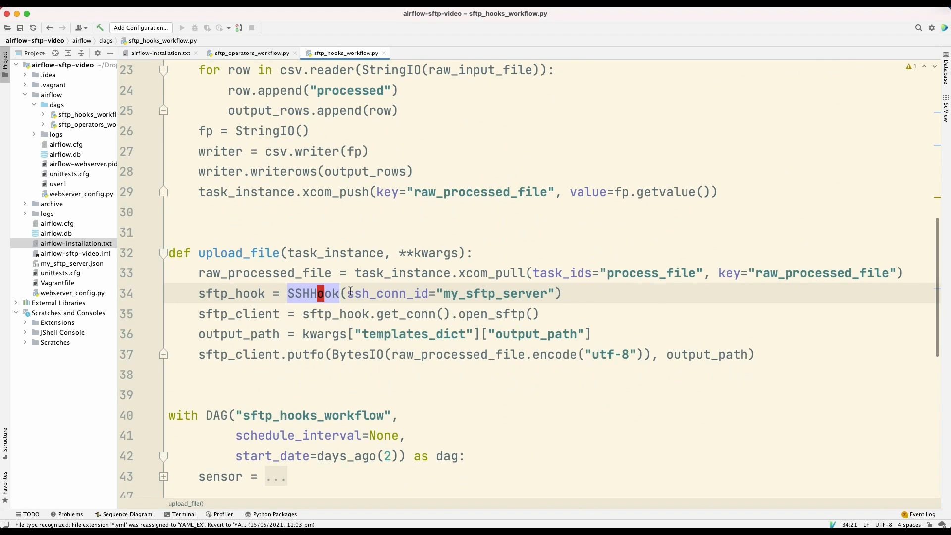